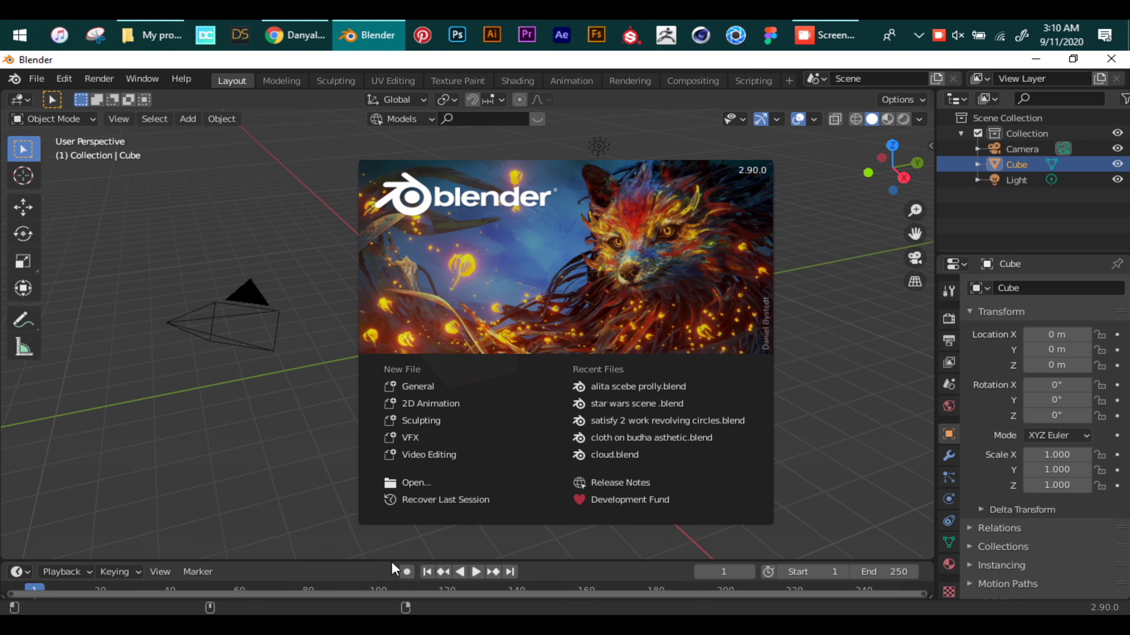
Step: Dismiss the splash screen, then make the timeline taller and the outliner and properties areas wider
{"action": "left_click", "coordinate": [326, 514]}
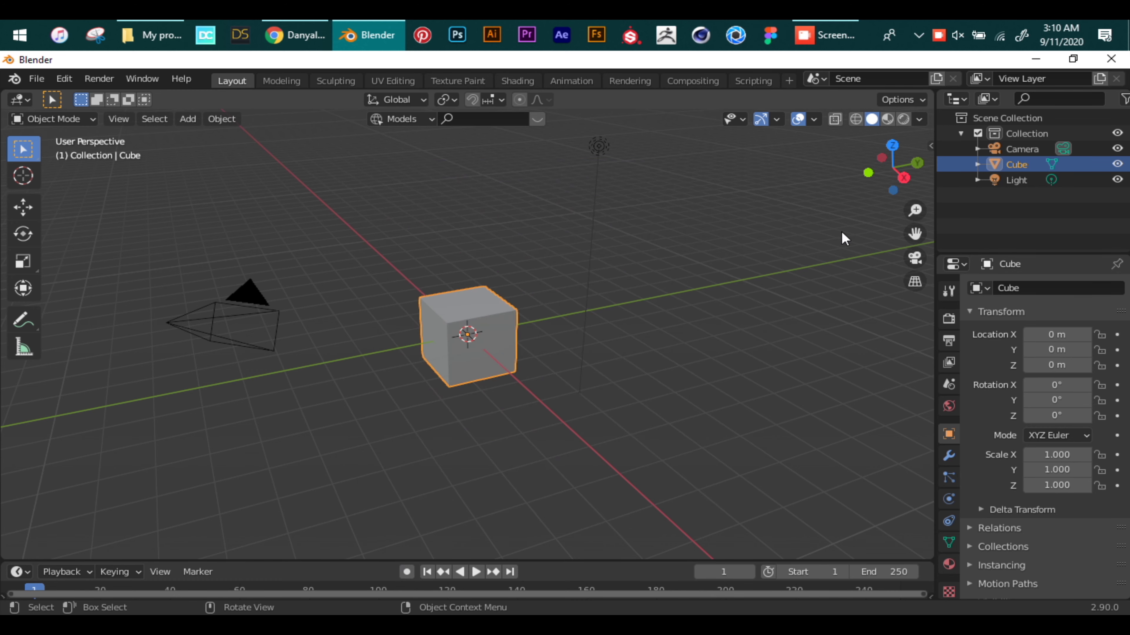
{"action": "left_click_drag", "start_coordinate": [888, 192], "coordinate": [801, 195]}
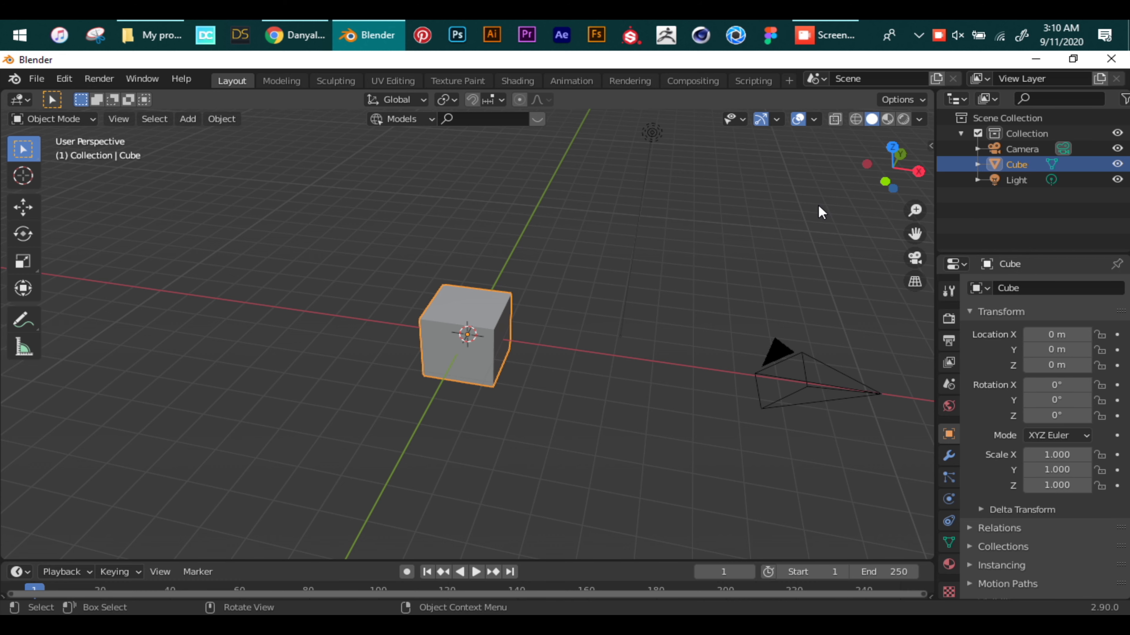
{"action": "left_click_drag", "start_coordinate": [890, 169], "coordinate": [838, 175]}
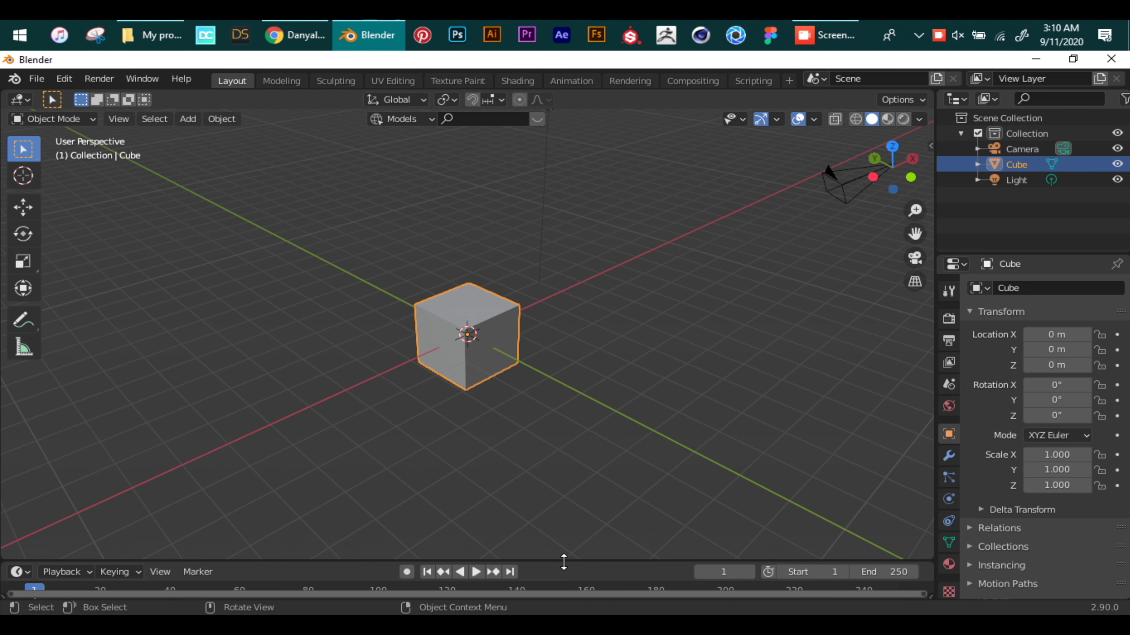
{"action": "left_click_drag", "start_coordinate": [564, 561], "coordinate": [563, 463]}
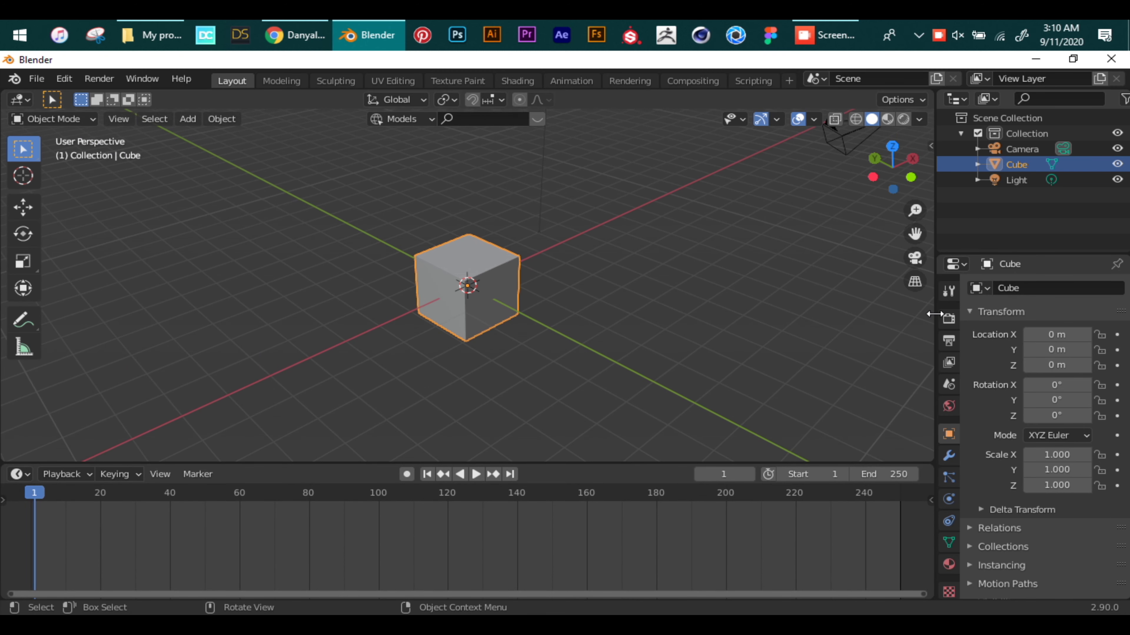
{"action": "left_click_drag", "start_coordinate": [935, 316], "coordinate": [783, 316]}
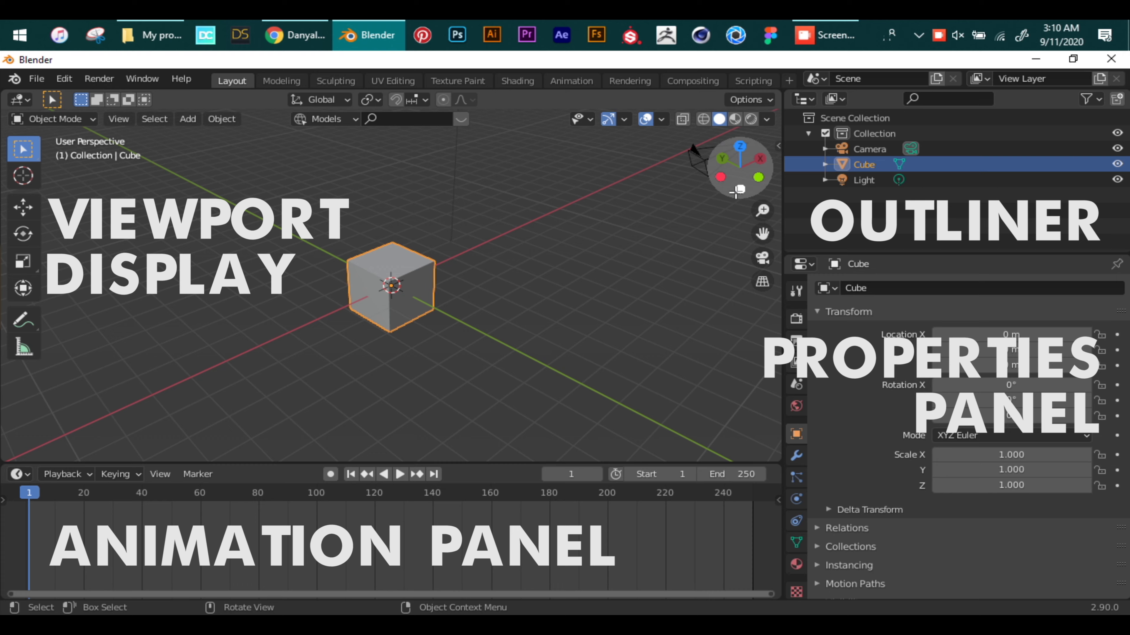
{"action": "left_click_drag", "start_coordinate": [731, 187], "coordinate": [721, 178]}
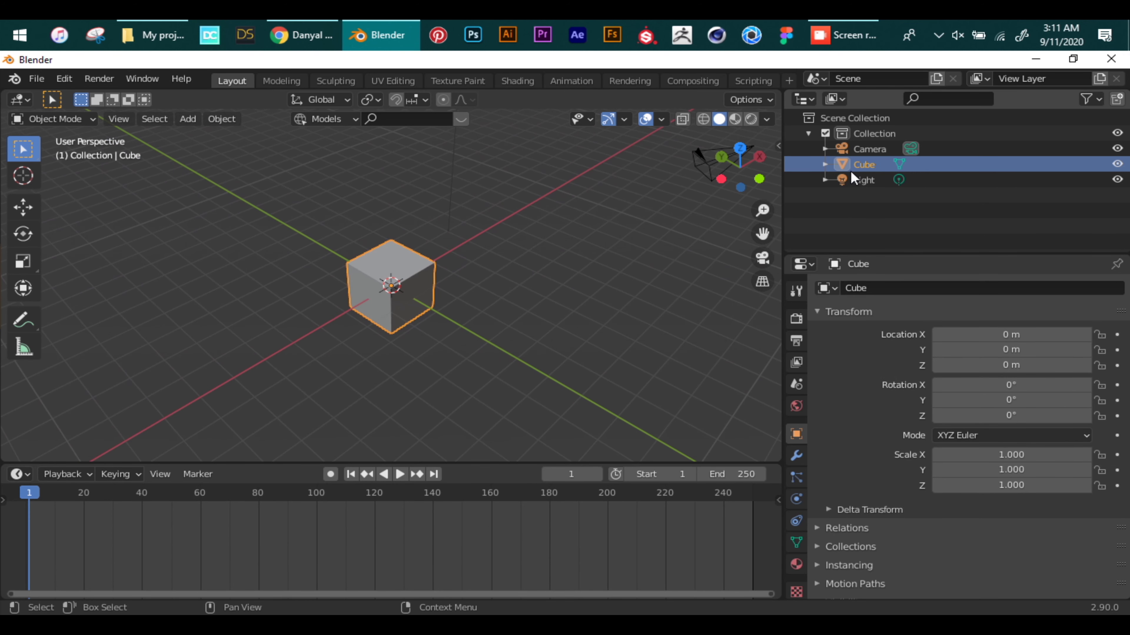
Step: Toggle the Cube's visibility off and on in the outliner, leaving it shown
{"action": "left_click", "coordinate": [1117, 165]}
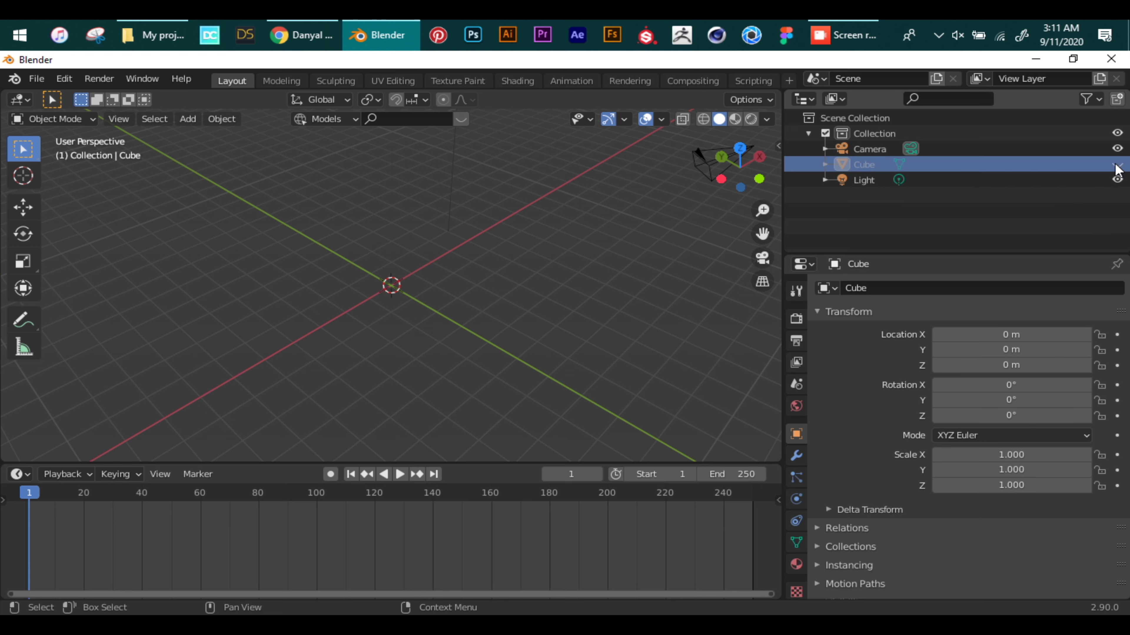
{"action": "left_click", "coordinate": [1117, 165]}
{"action": "left_click", "coordinate": [1117, 165]}
{"action": "left_click_drag", "start_coordinate": [729, 170], "coordinate": [685, 175]}
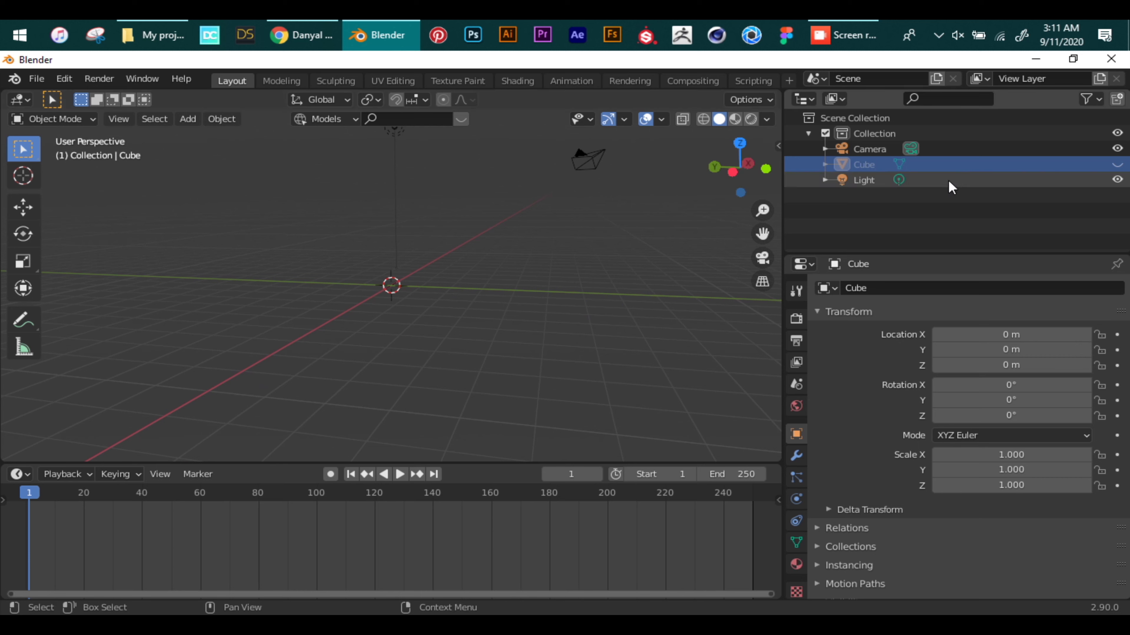
{"action": "left_click", "coordinate": [1115, 167]}
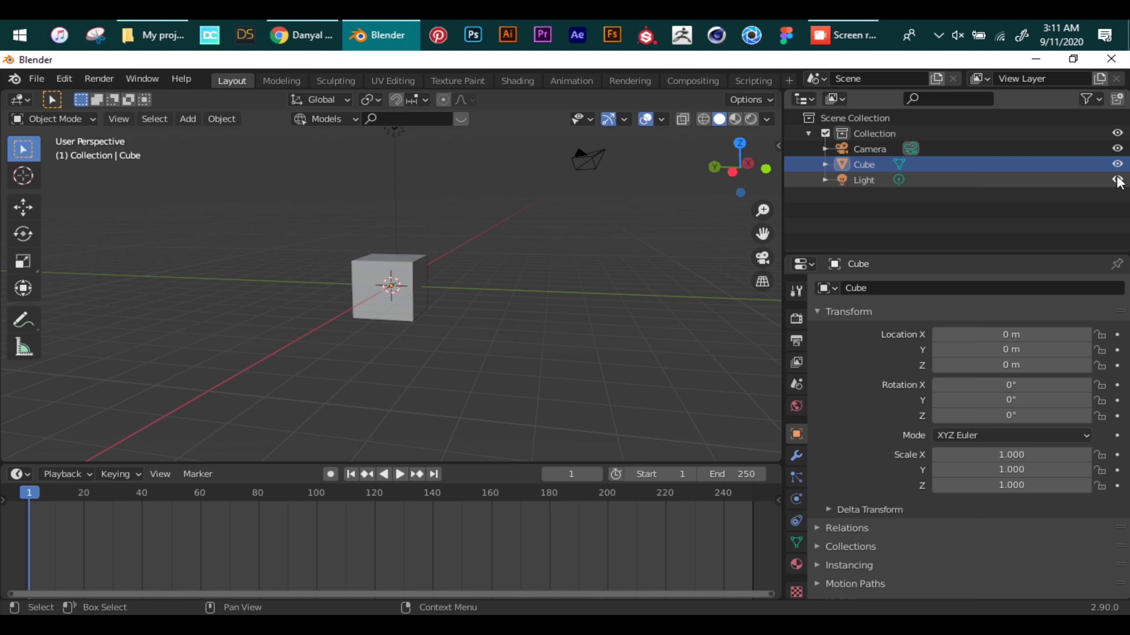
Step: Hide the whole Collection, show it again and reselect the cube in the viewport
{"action": "left_click", "coordinate": [1117, 134]}
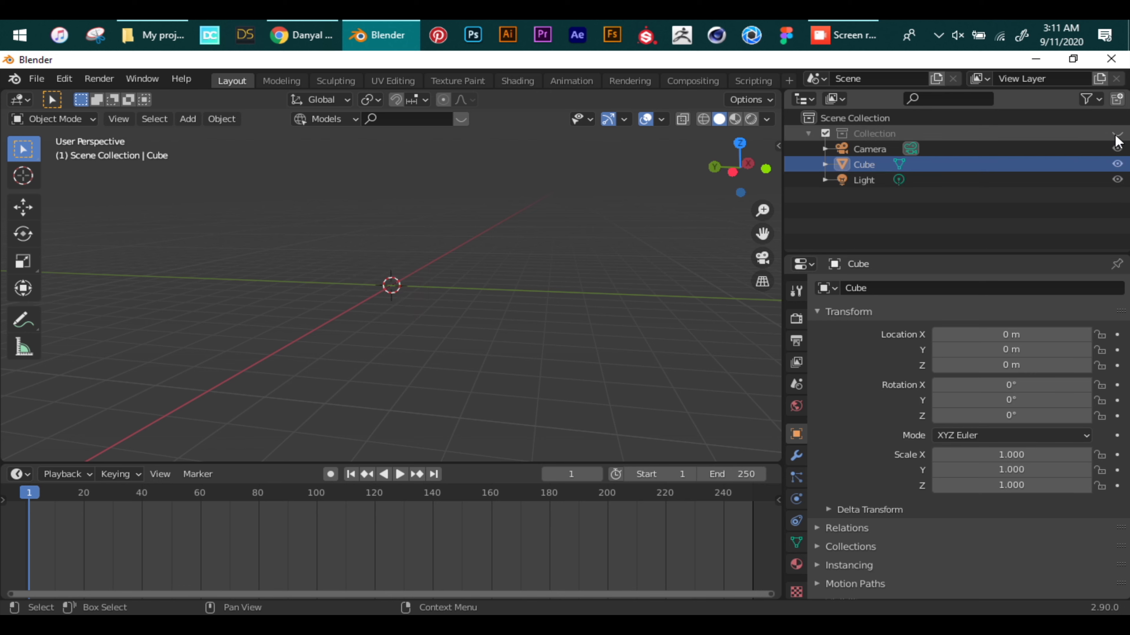
{"action": "left_click", "coordinate": [1117, 135]}
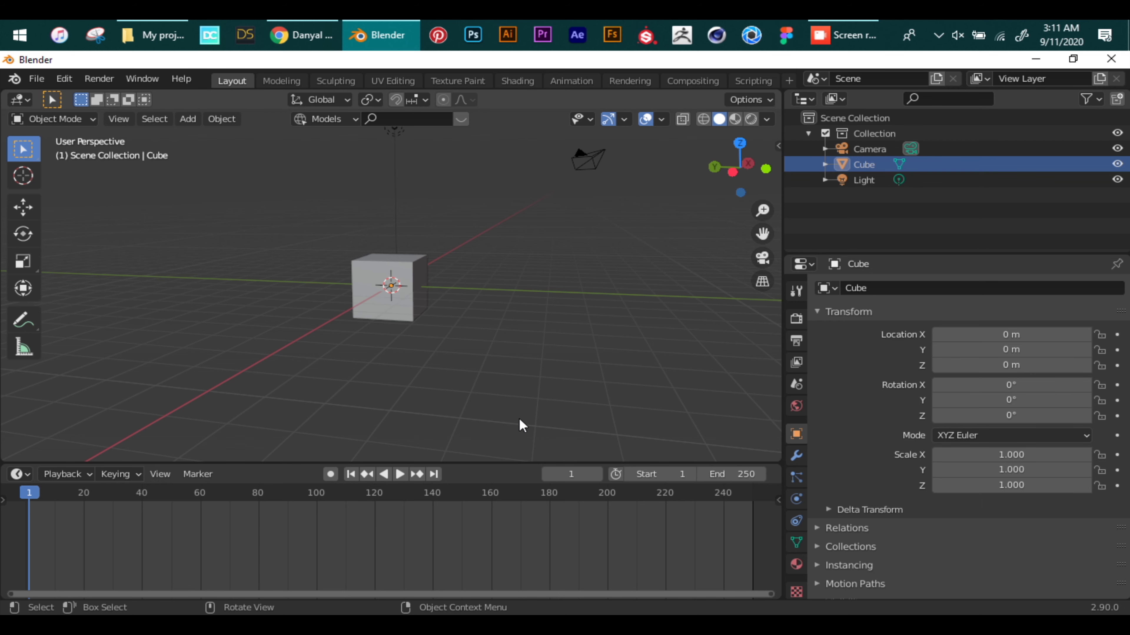
{"action": "left_click", "coordinate": [423, 294]}
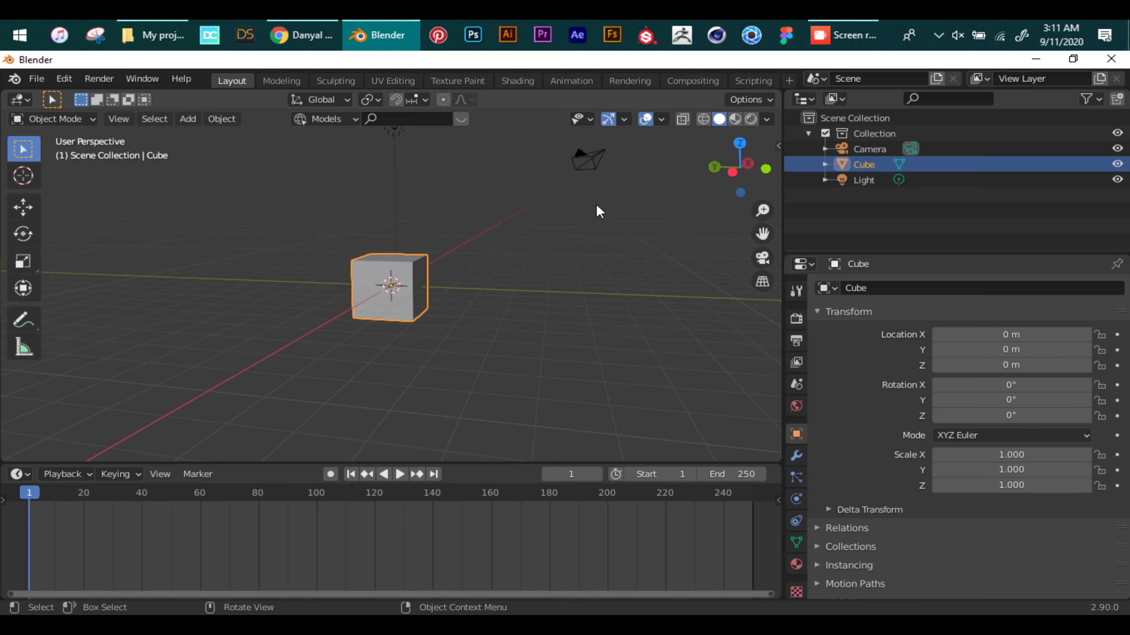
Step: Play the timeline from frame 1 and pause it at frame 19
{"action": "left_click_drag", "start_coordinate": [746, 175], "coordinate": [729, 187]}
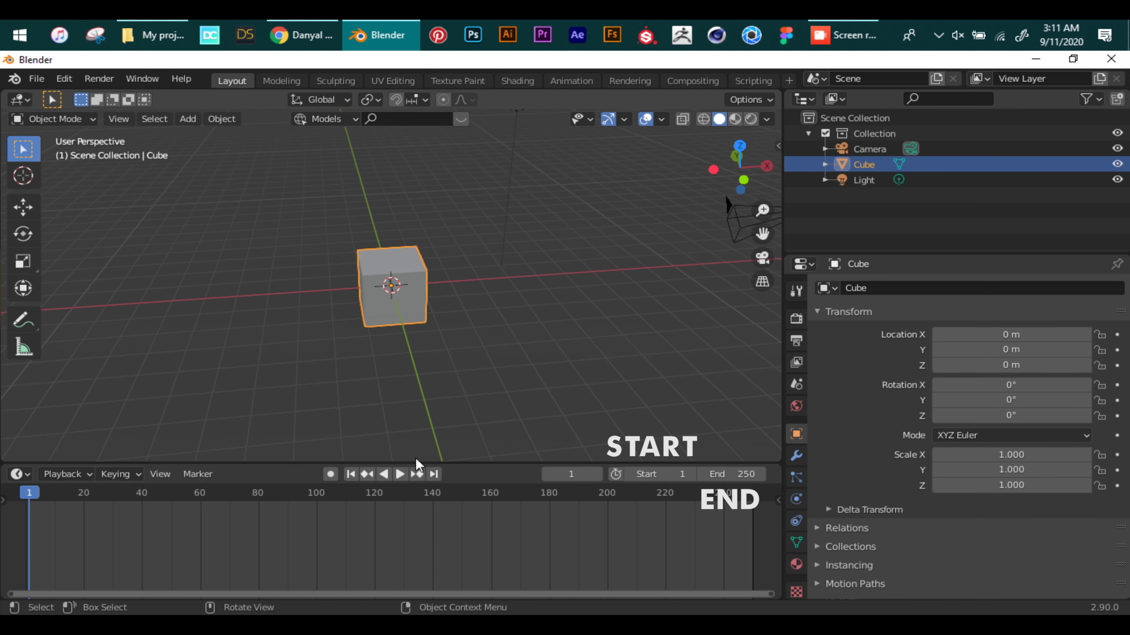
{"action": "left_click", "coordinate": [400, 474]}
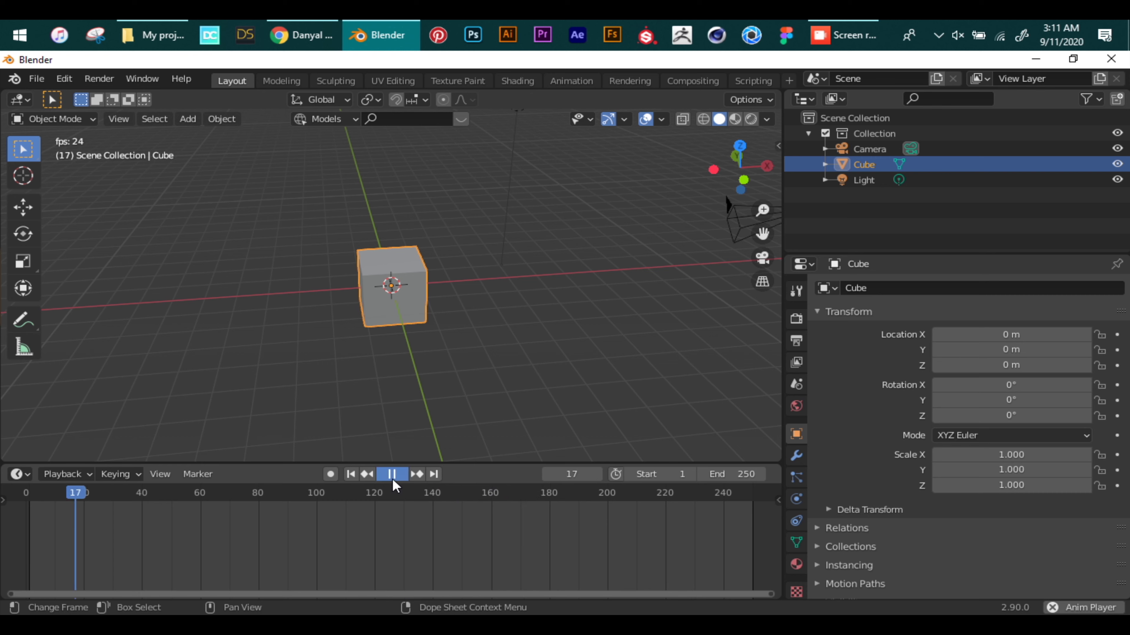
{"action": "left_click", "coordinate": [392, 474]}
Step: Examine the world, modifier, particle, physics, constraint, object data, material and texture properties, and deselect the cube
{"action": "left_click", "coordinate": [795, 411]}
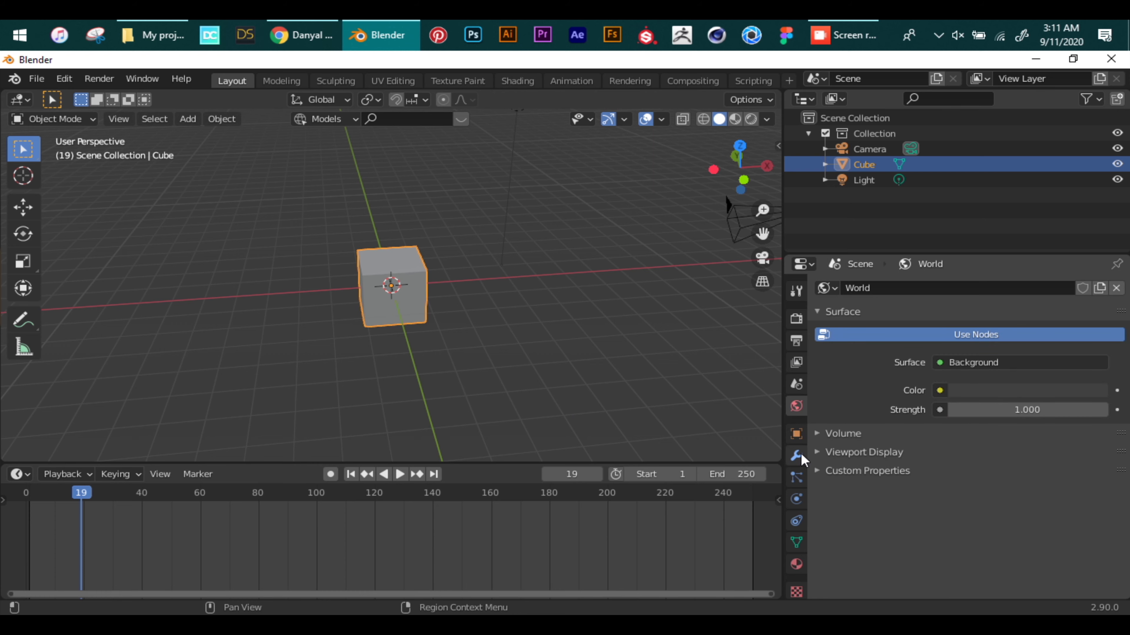
{"action": "left_click", "coordinate": [797, 456]}
{"action": "left_click", "coordinate": [797, 498]}
{"action": "left_click", "coordinate": [799, 481]}
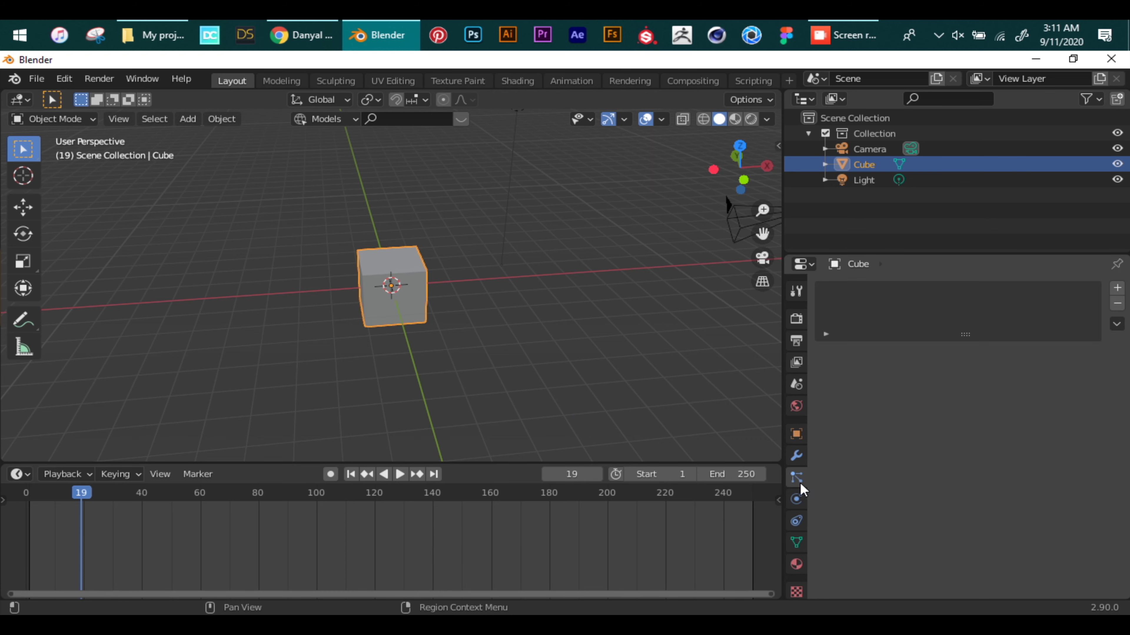
{"action": "left_click", "coordinate": [799, 496]}
{"action": "left_click", "coordinate": [798, 522]}
{"action": "left_click", "coordinate": [797, 544]}
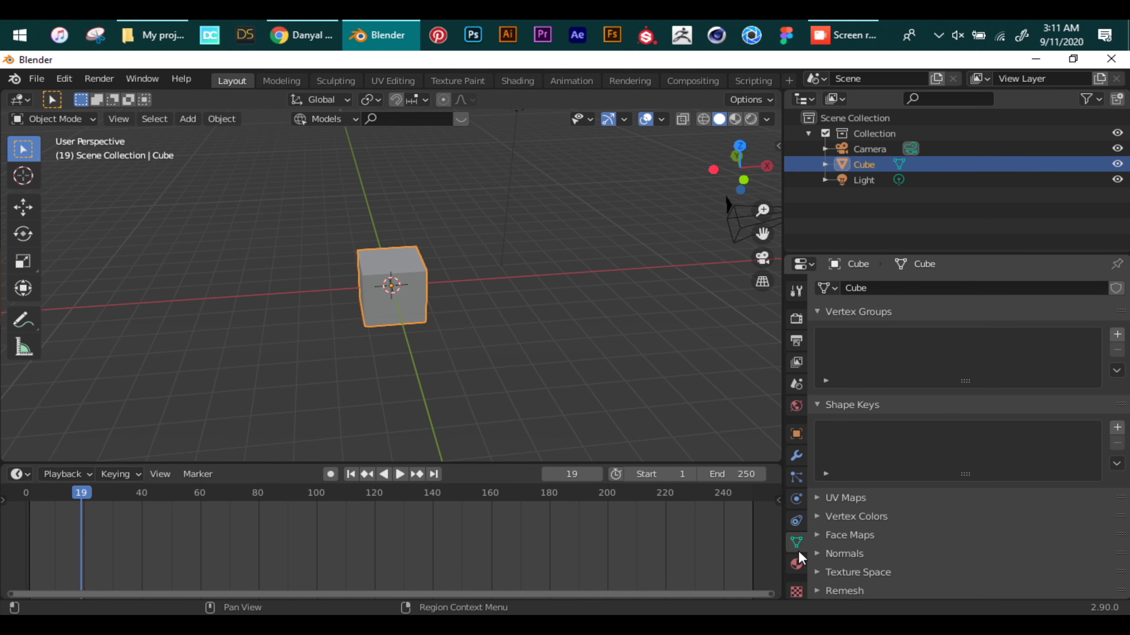
{"action": "left_click", "coordinate": [797, 566]}
{"action": "left_click", "coordinate": [796, 593]}
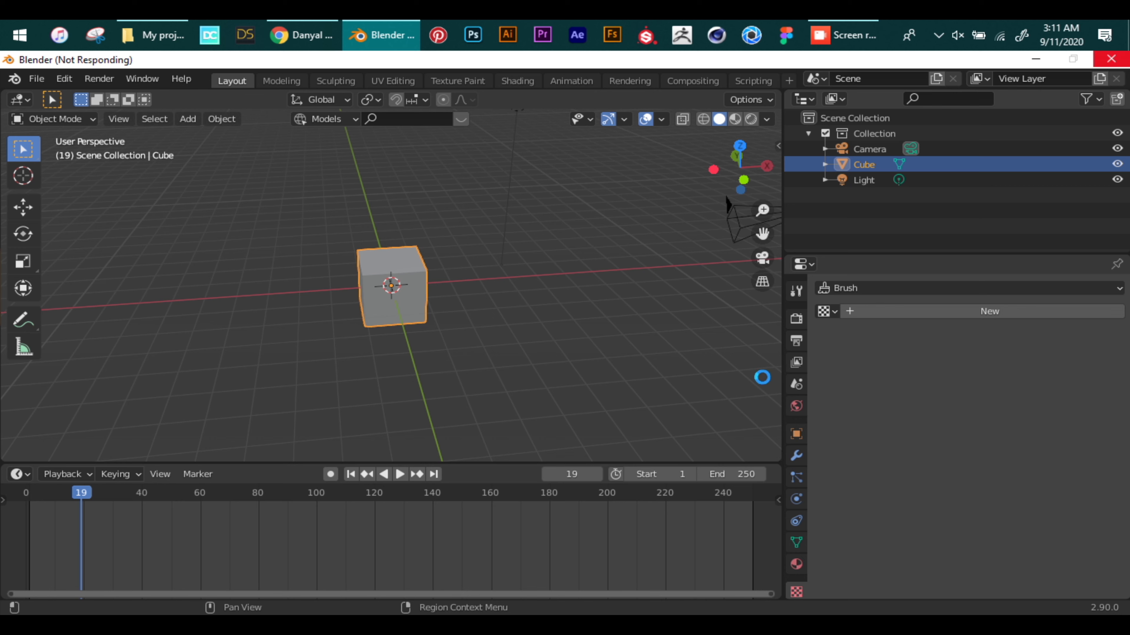
{"action": "left_click", "coordinate": [675, 220]}
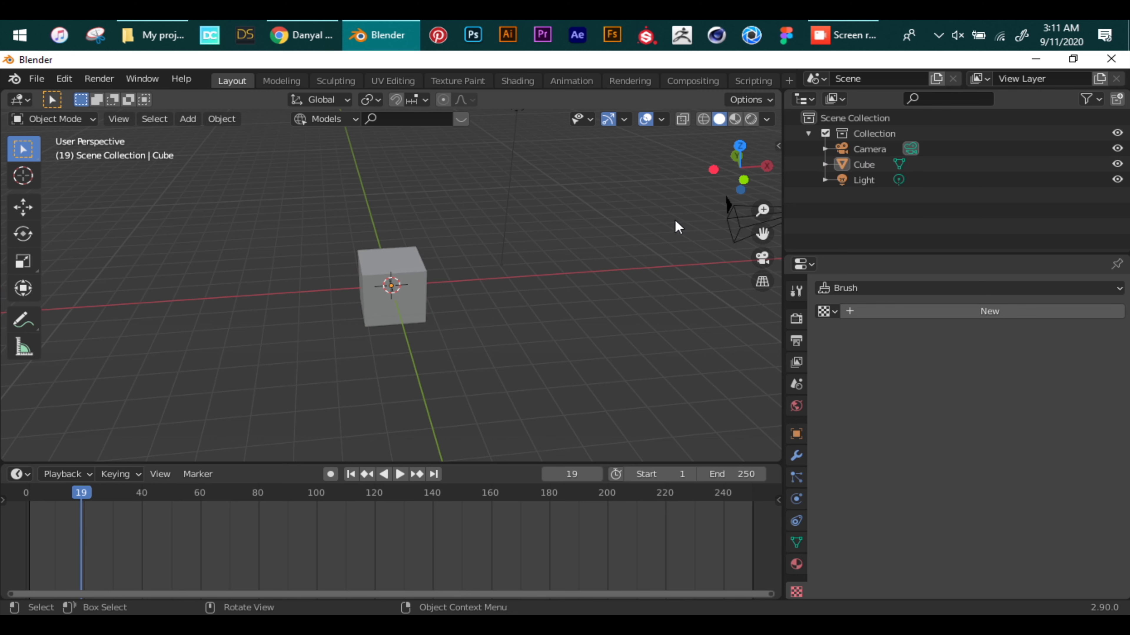
Step: Go from the Modeling workspace to Shading and display its viewport in Rendered shading
{"action": "left_click", "coordinate": [263, 81]}
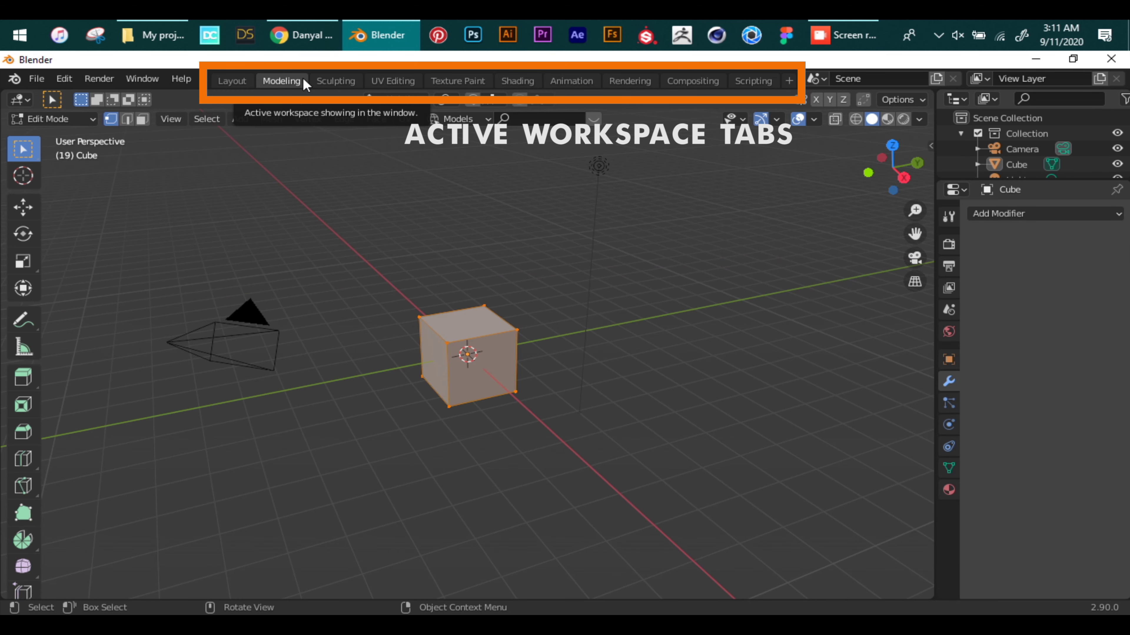
{"action": "left_click", "coordinate": [440, 85]}
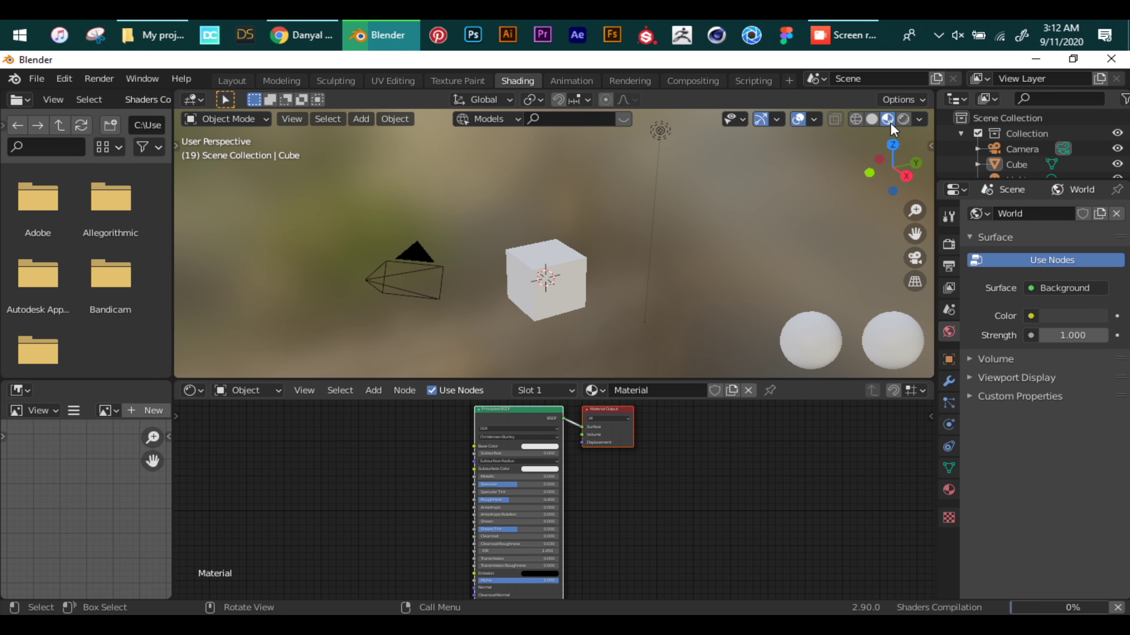
{"action": "left_click", "coordinate": [903, 119]}
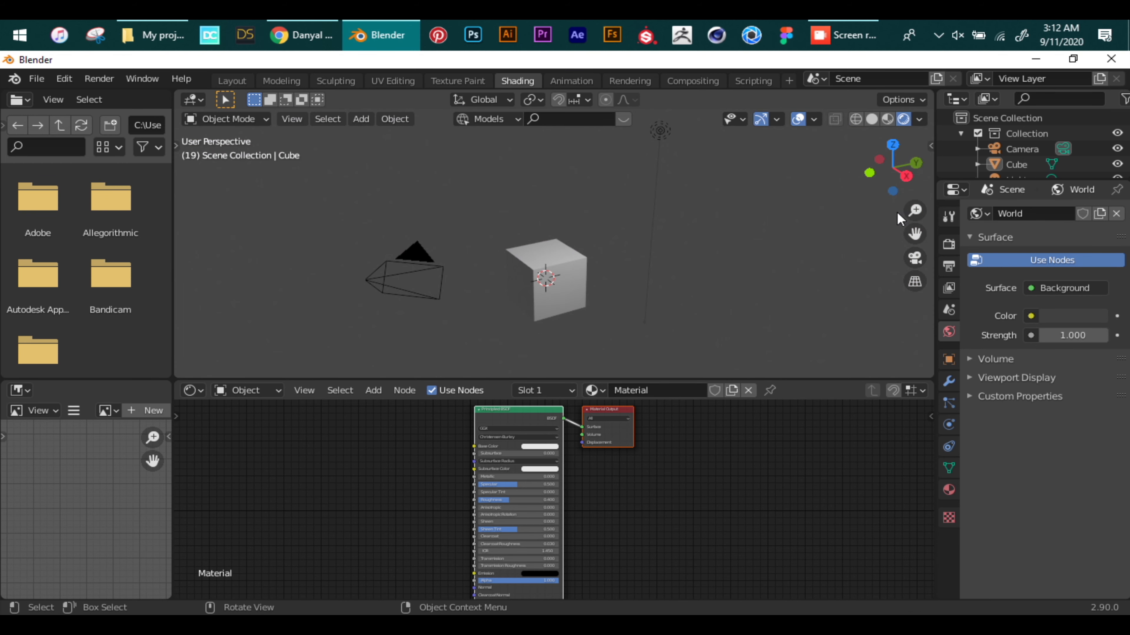
{"action": "left_click_drag", "start_coordinate": [883, 172], "coordinate": [845, 181]}
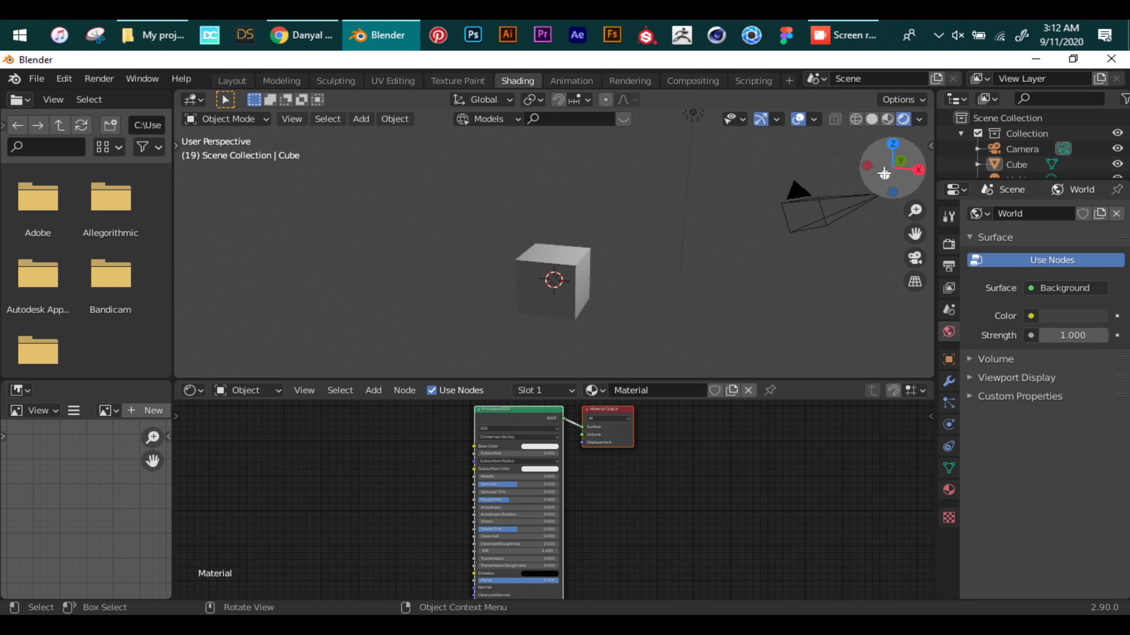
Step: Set the scene's render engine to Cycles in the render properties
{"action": "left_click", "coordinate": [949, 266]}
{"action": "left_click", "coordinate": [949, 244]}
{"action": "left_click", "coordinate": [1077, 215]}
{"action": "left_click", "coordinate": [1067, 265]}
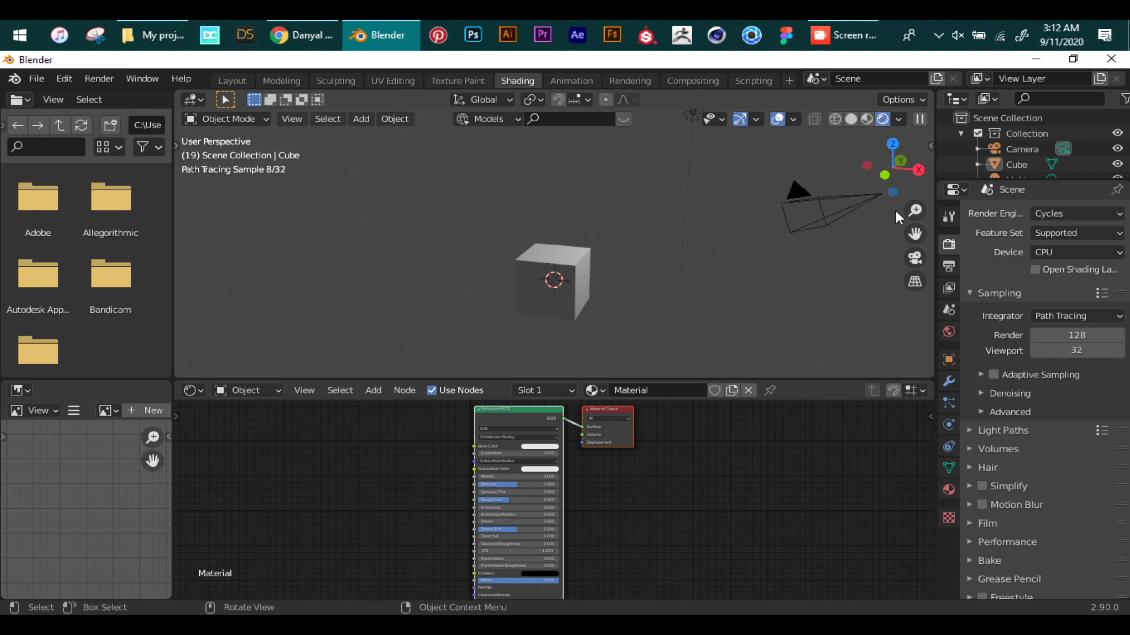
Step: Look through the Rendering, Compositing and Scripting workspaces and return to Layout
{"action": "left_click", "coordinate": [630, 81]}
{"action": "left_click", "coordinate": [694, 81]}
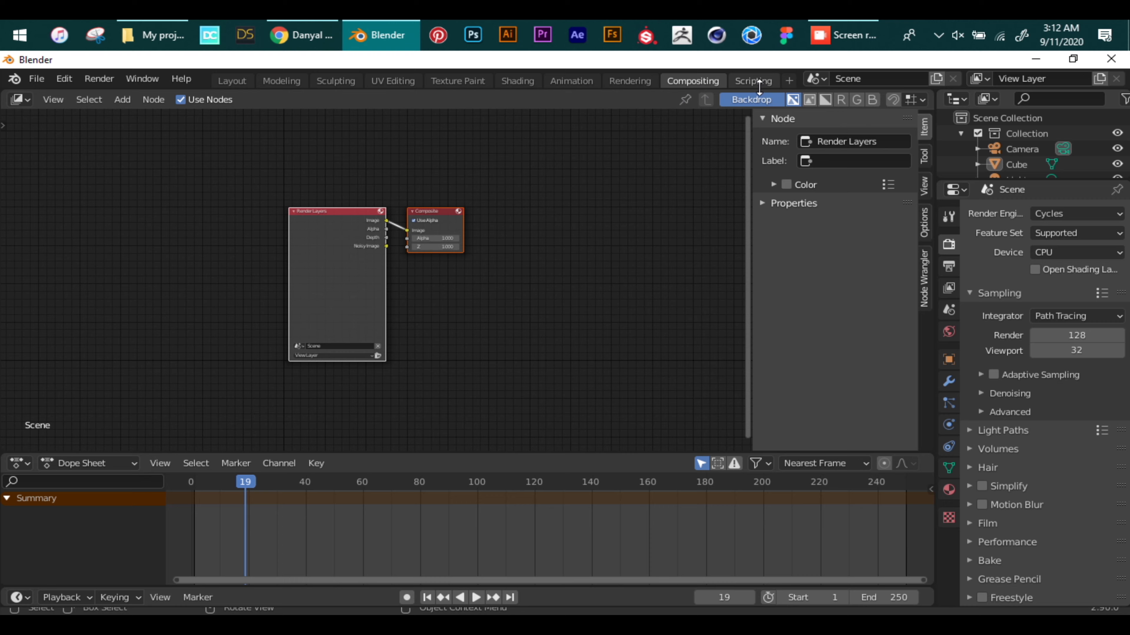
{"action": "left_click", "coordinate": [752, 81]}
{"action": "left_click", "coordinate": [236, 81]}
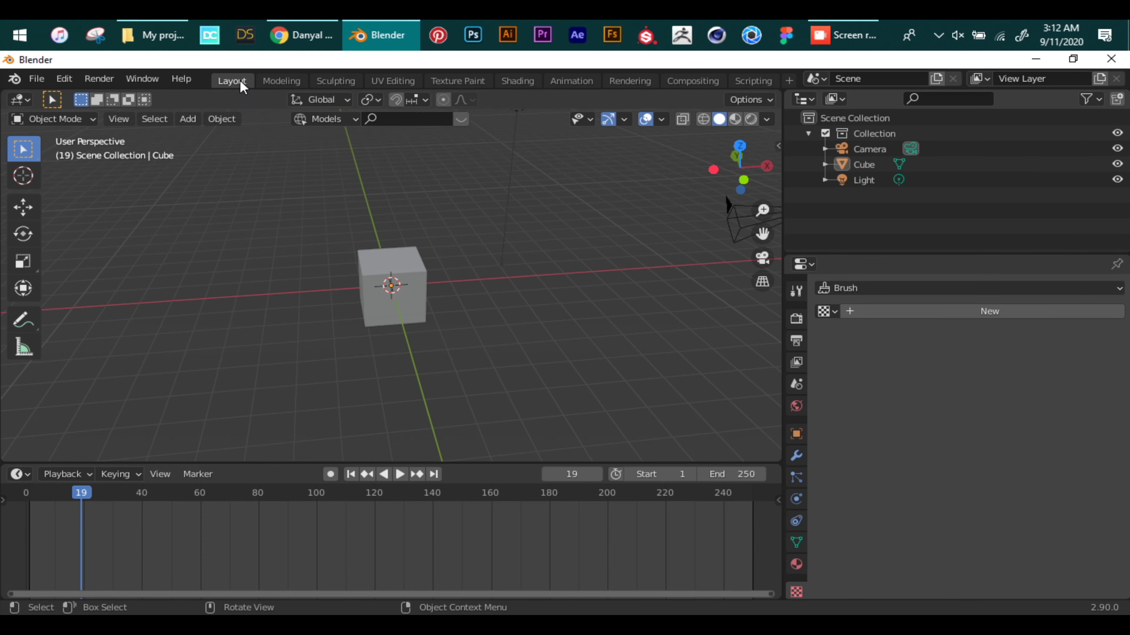
Step: View the outliner area's list of editor types and join the properties area into the outliner
{"action": "left_click_drag", "start_coordinate": [745, 176], "coordinate": [756, 170]}
{"action": "left_click", "coordinate": [804, 99]}
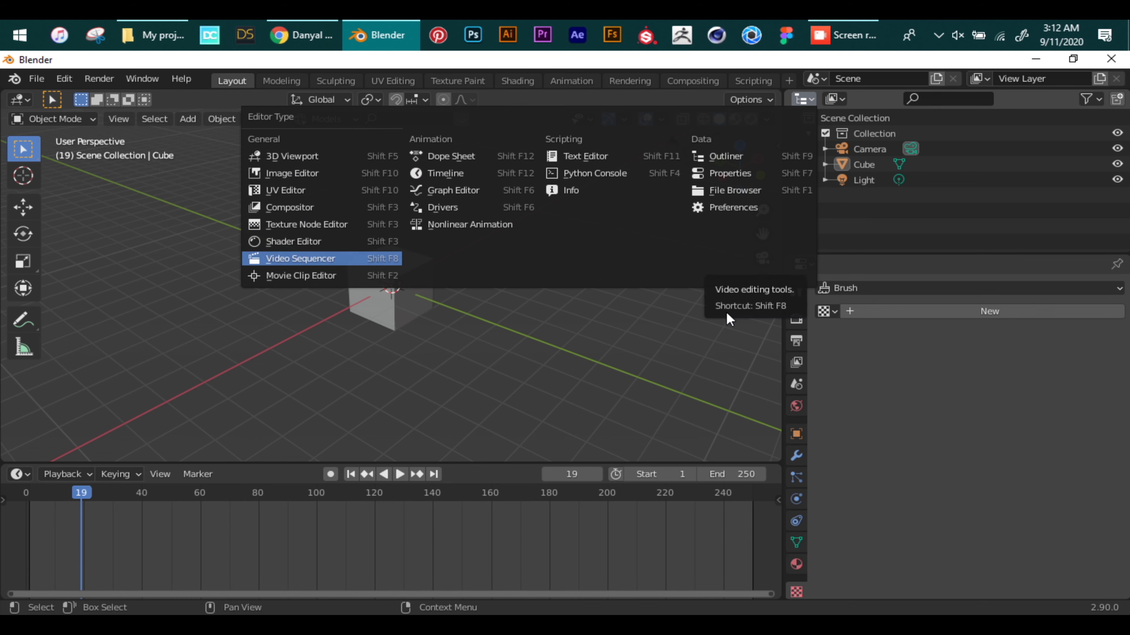
{"action": "right_click", "coordinate": [904, 256]}
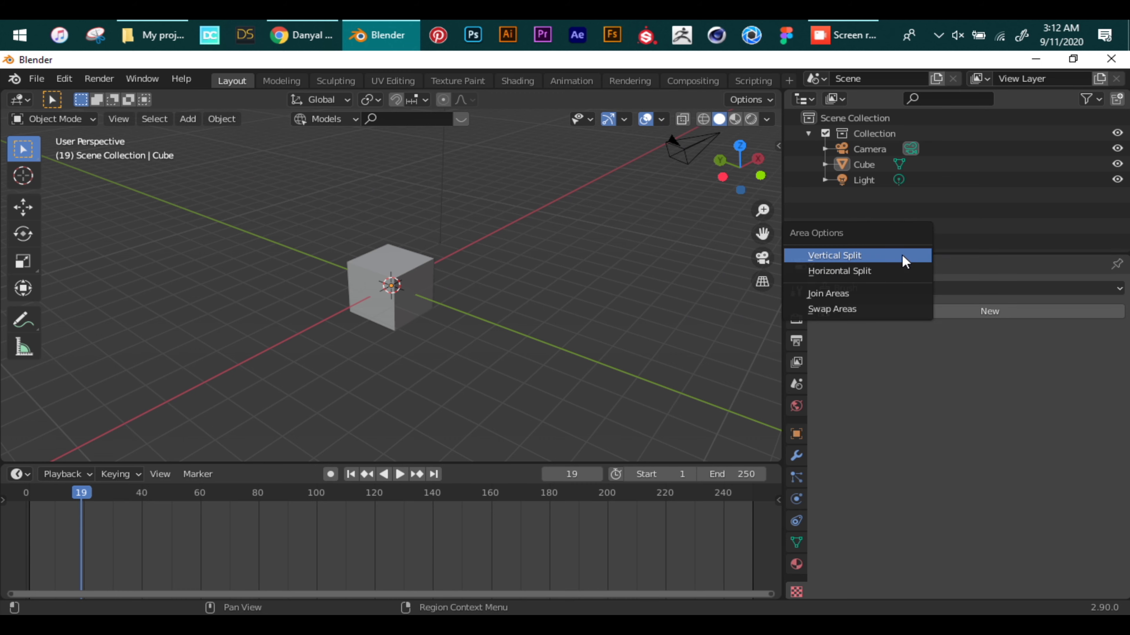
{"action": "left_click", "coordinate": [871, 292]}
{"action": "left_click", "coordinate": [910, 325]}
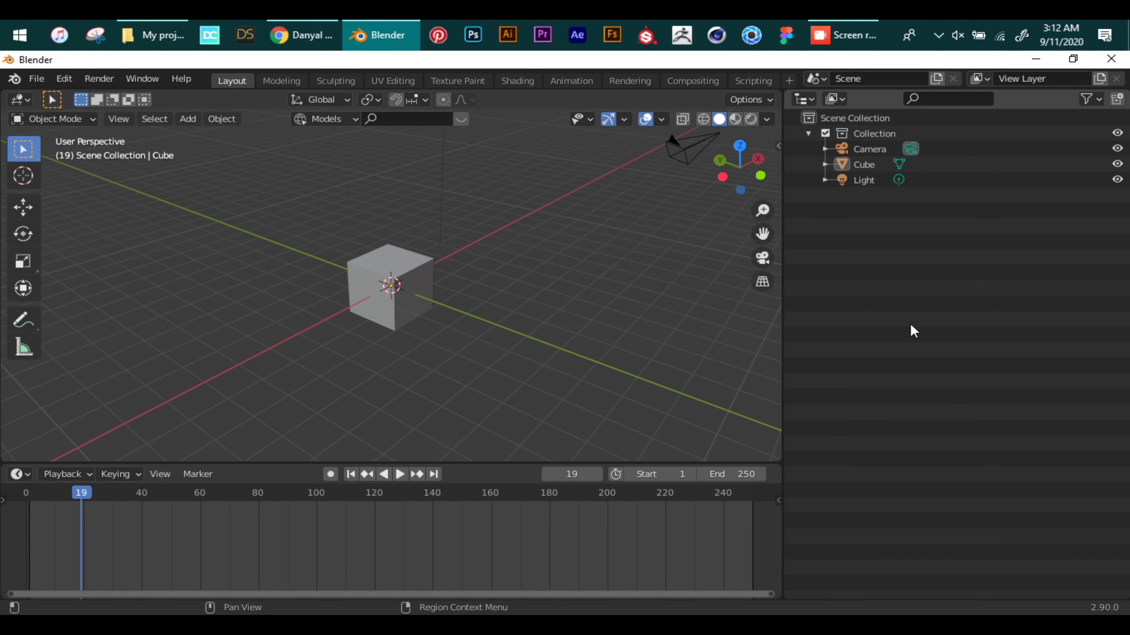
Step: Swap the 3D viewport with the outliner, put the cube in Edit Mode and swap the two areas back
{"action": "right_click", "coordinate": [779, 346]}
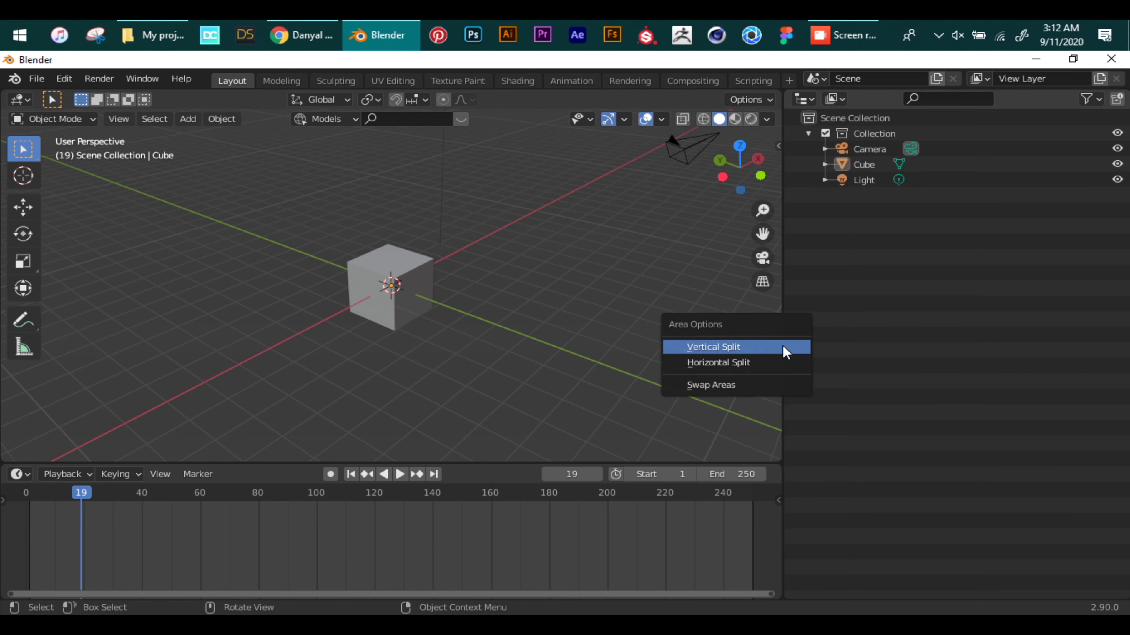
{"action": "left_click", "coordinate": [767, 385]}
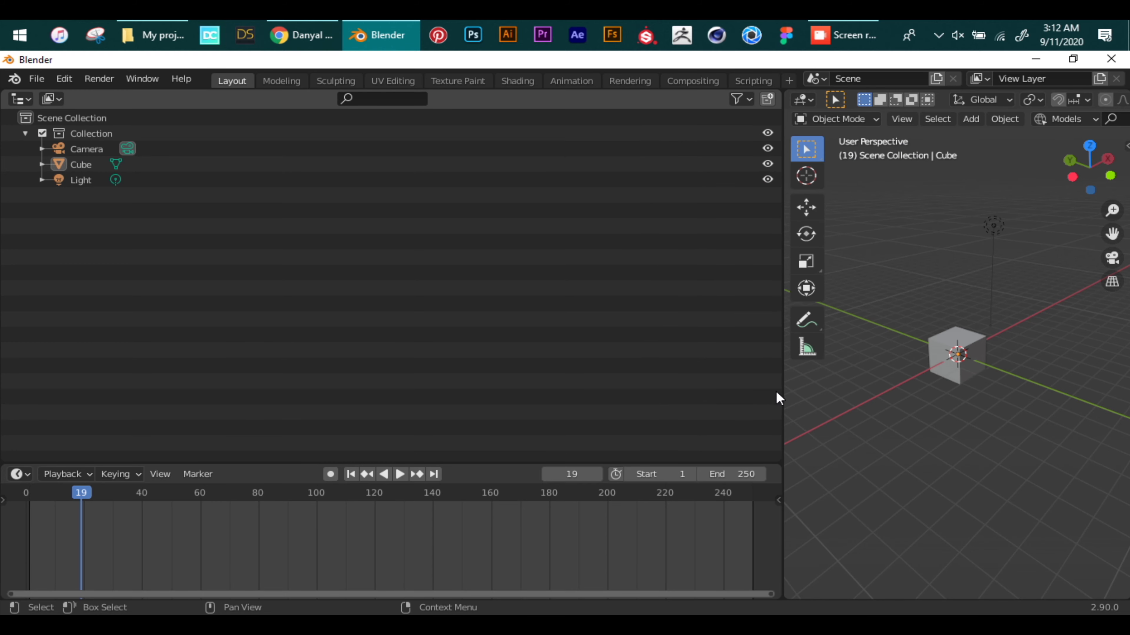
{"action": "key", "text": "Tab"}
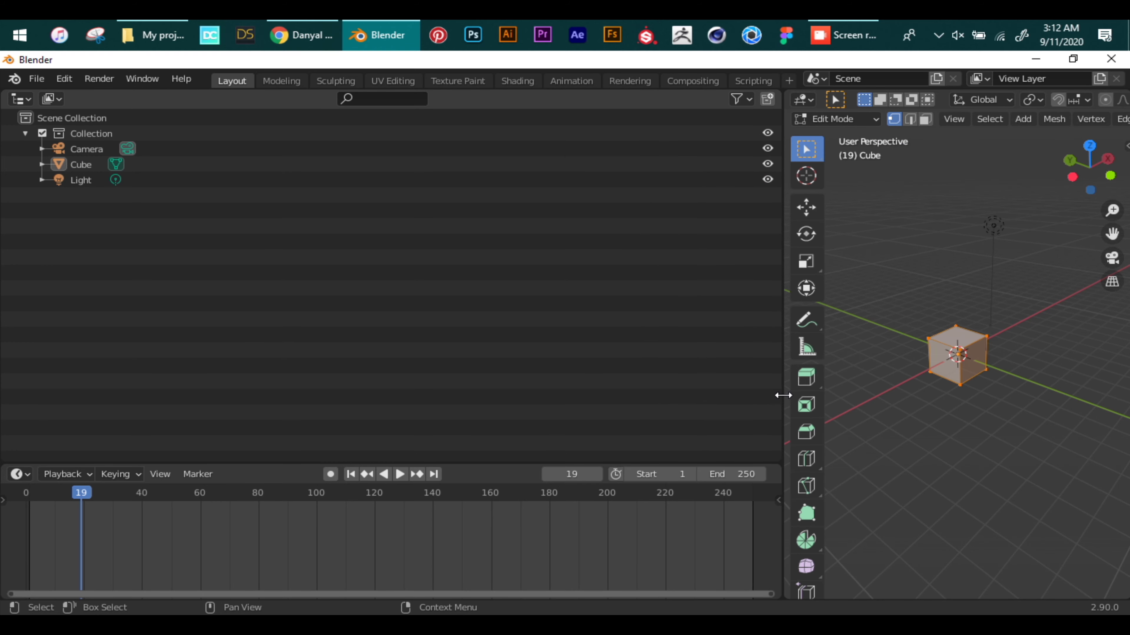
{"action": "right_click", "coordinate": [780, 395]}
{"action": "left_click", "coordinate": [782, 400]}
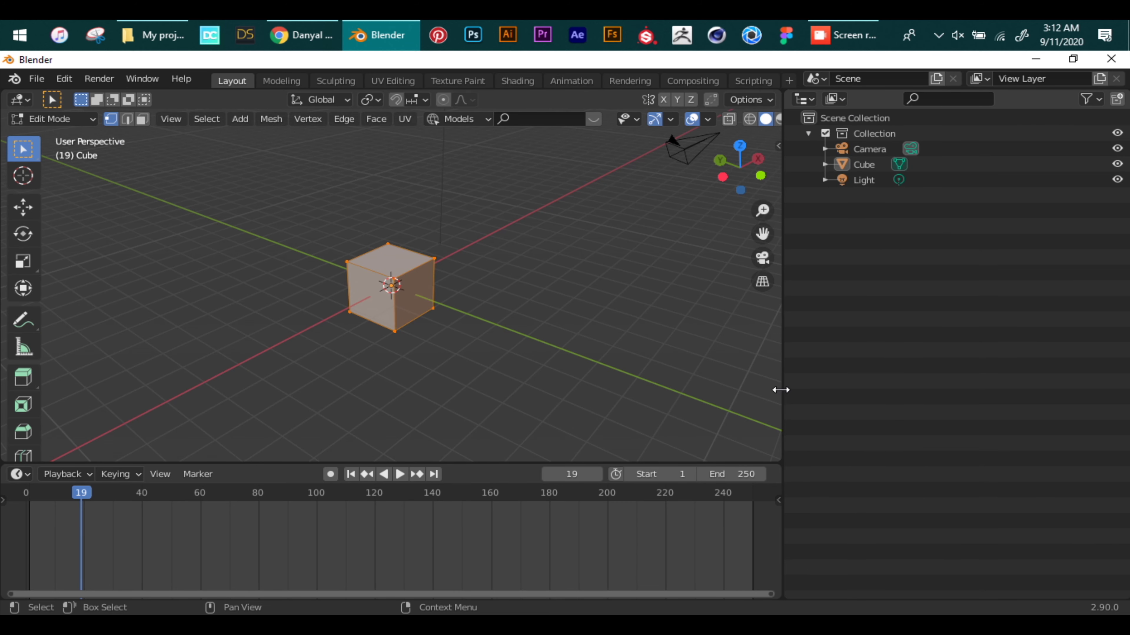
Step: Deselect the cube's mesh and widen the 3D viewport by moving its border with the outliner
{"action": "right_click", "coordinate": [781, 395]}
{"action": "left_click", "coordinate": [769, 438]}
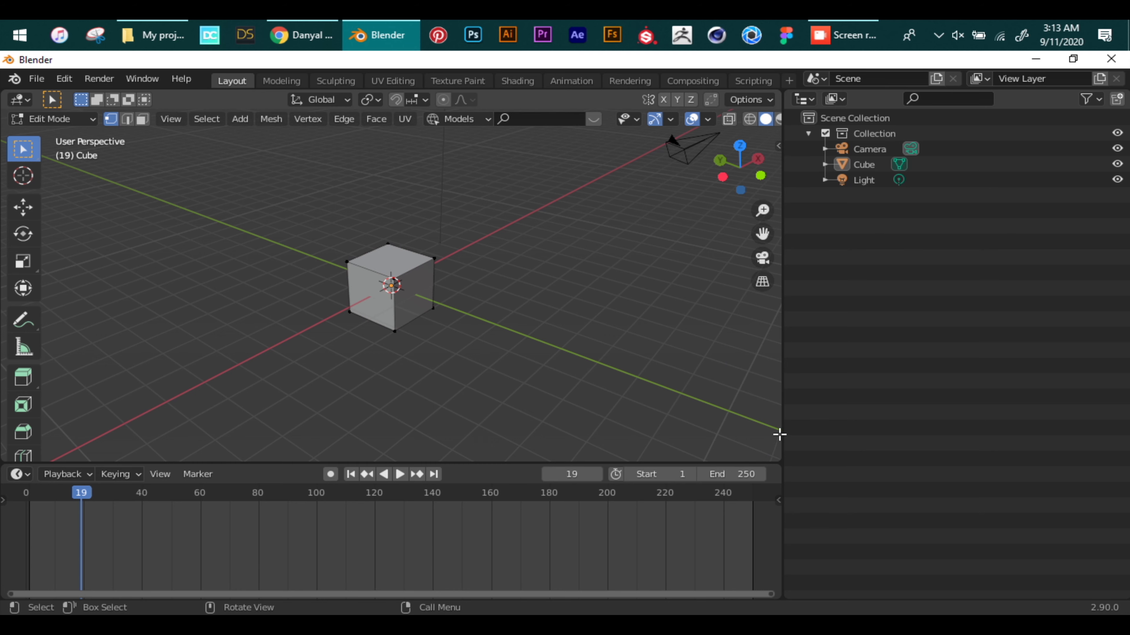
{"action": "left_click_drag", "start_coordinate": [783, 429], "coordinate": [835, 430]}
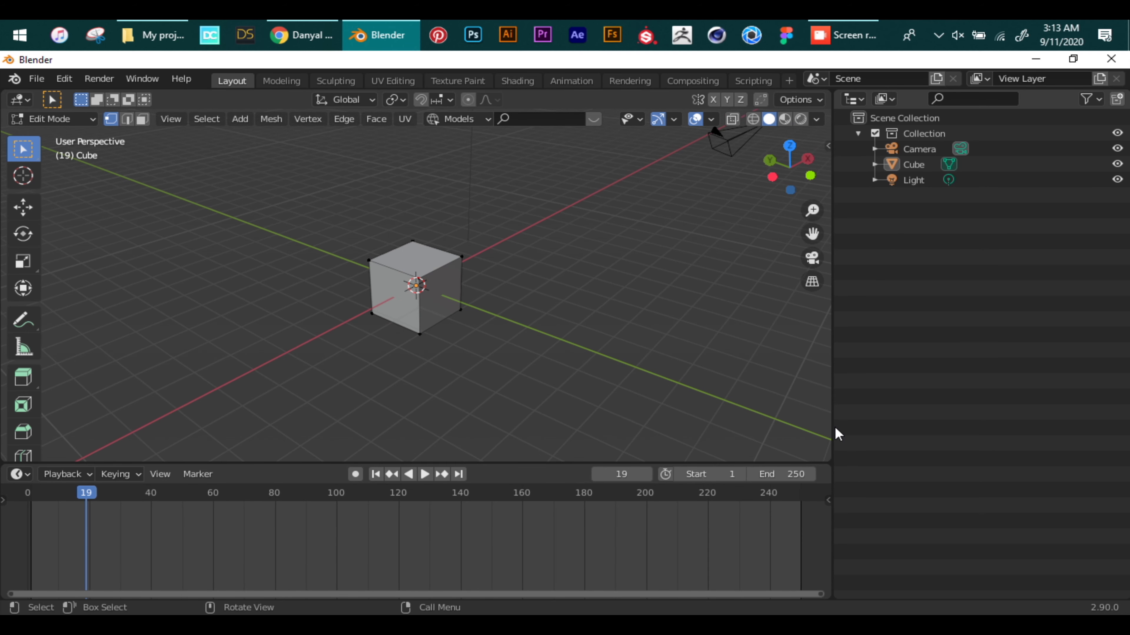
Step: Return the cube from Edit Mode to Object Mode
{"action": "key", "text": "Tab"}
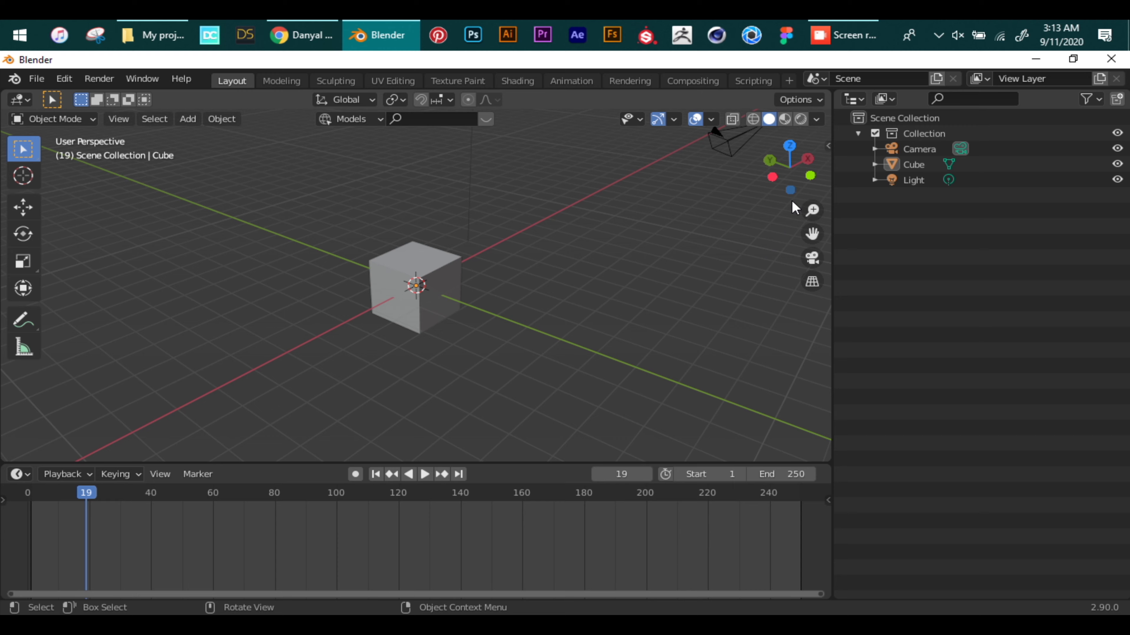
{"action": "left_click_drag", "start_coordinate": [781, 175], "coordinate": [781, 173]}
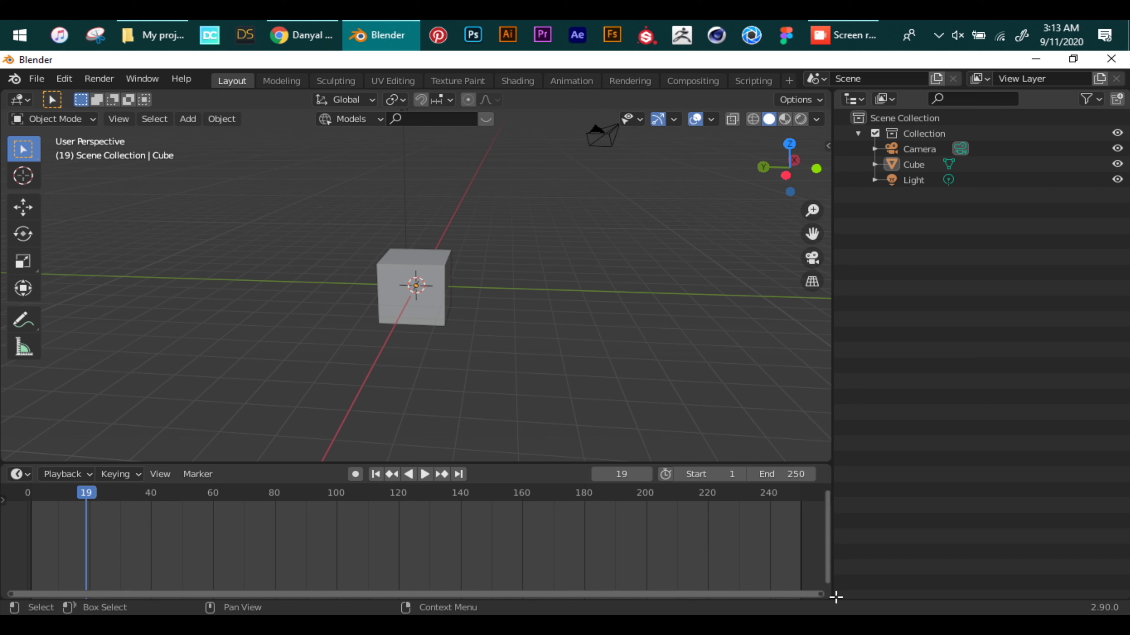
Step: Split the outliner area horizontally, make the lower part a Properties editor and enlarge it upward
{"action": "left_click_drag", "start_coordinate": [836, 598], "coordinate": [837, 277]}
{"action": "left_click", "coordinate": [851, 285]}
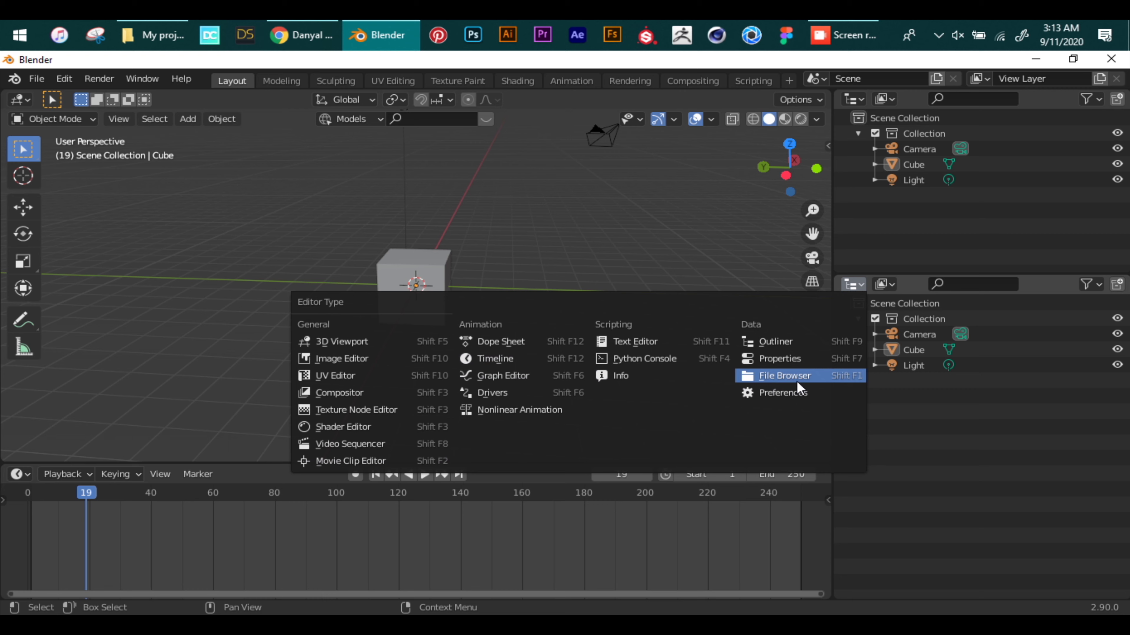
{"action": "left_click", "coordinate": [782, 362]}
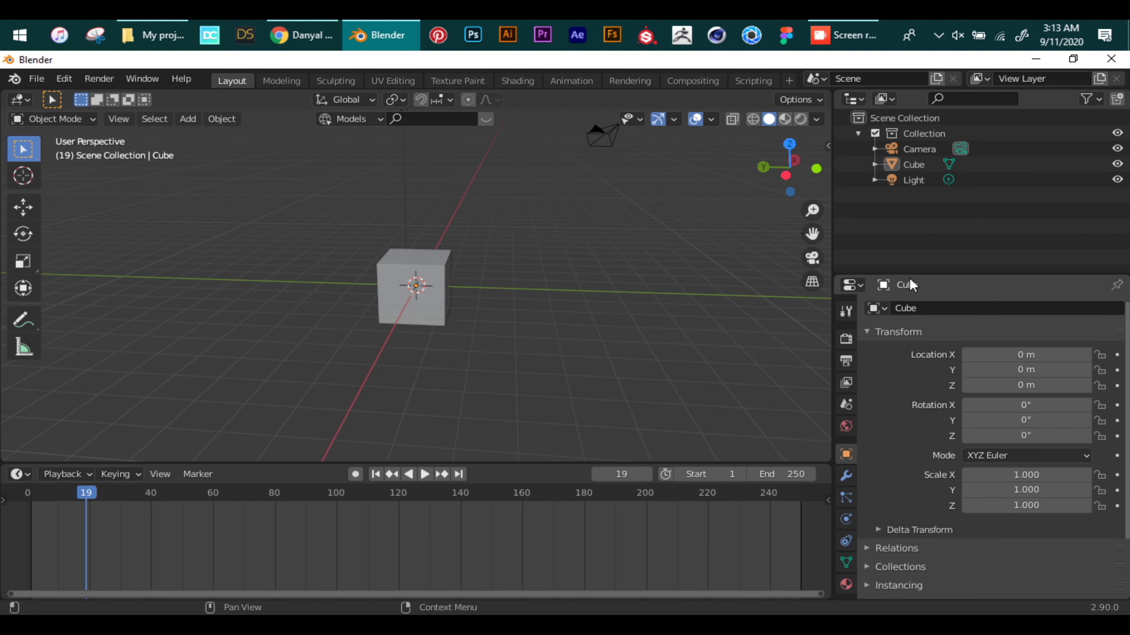
{"action": "left_click_drag", "start_coordinate": [910, 277], "coordinate": [909, 200]}
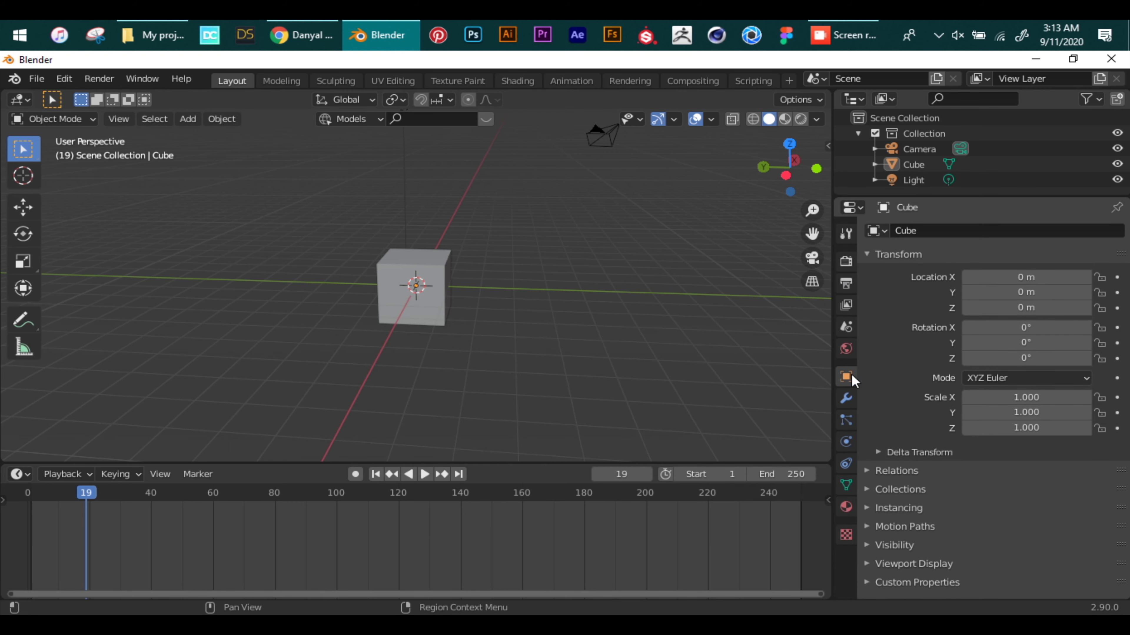
Step: Look through the cube's modifier and physics properties and the scene's World properties
{"action": "left_click", "coordinate": [845, 399]}
{"action": "left_click", "coordinate": [845, 441]}
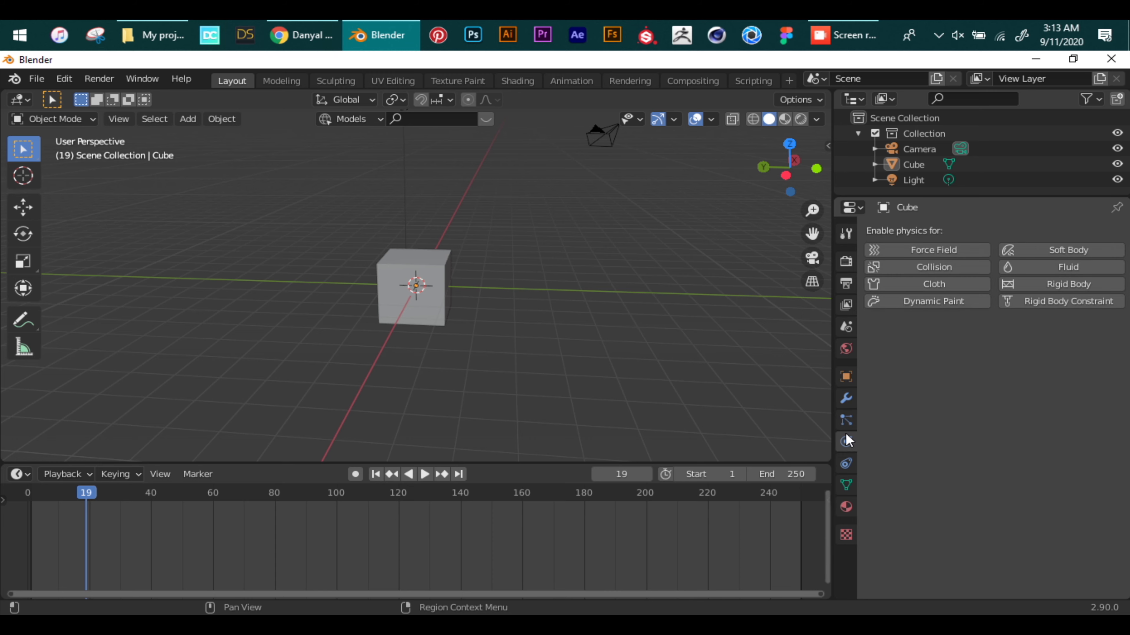
{"action": "left_click", "coordinate": [845, 349]}
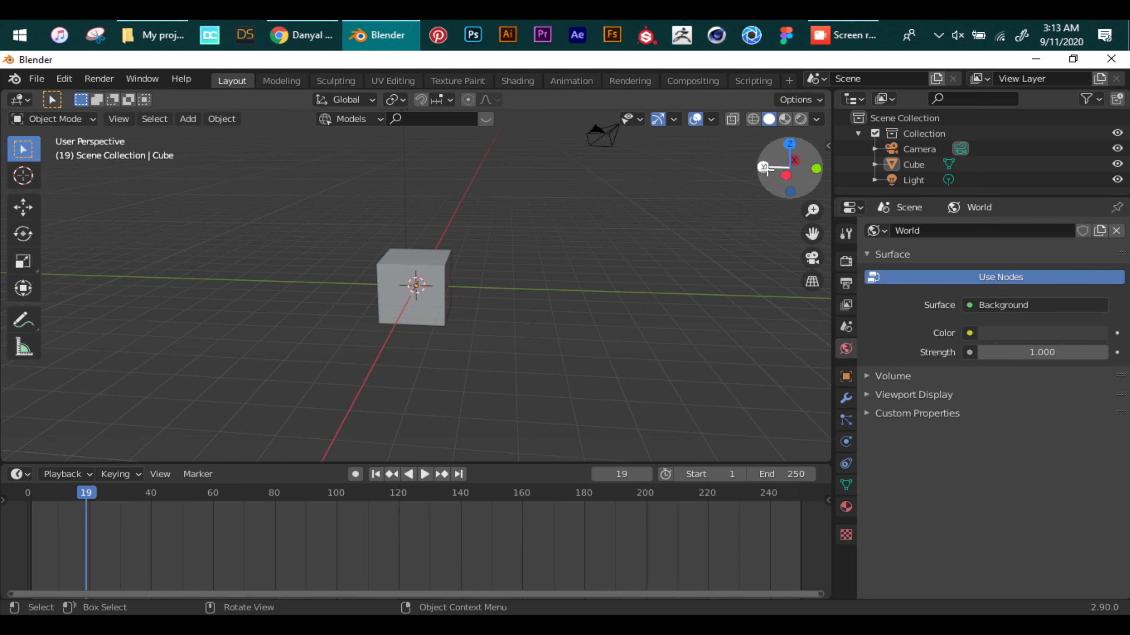
{"action": "left_click_drag", "start_coordinate": [765, 168], "coordinate": [696, 173]}
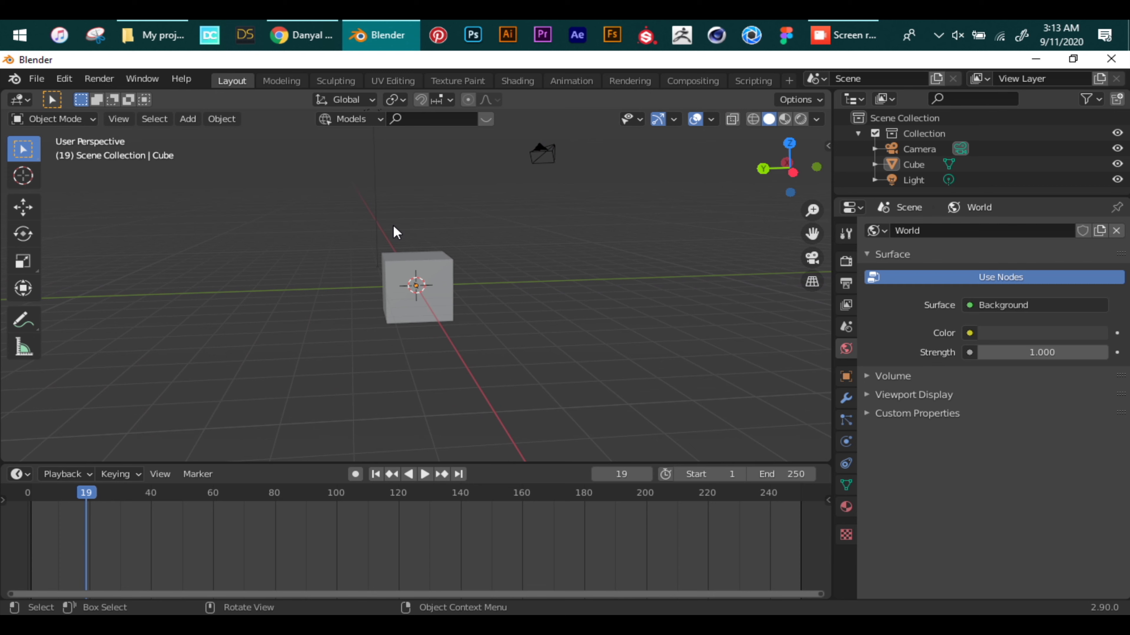
Step: Move the cube with the Move tool: up along Z, along Y, and freely to a spot below the 3D cursor
{"action": "left_click", "coordinate": [23, 208]}
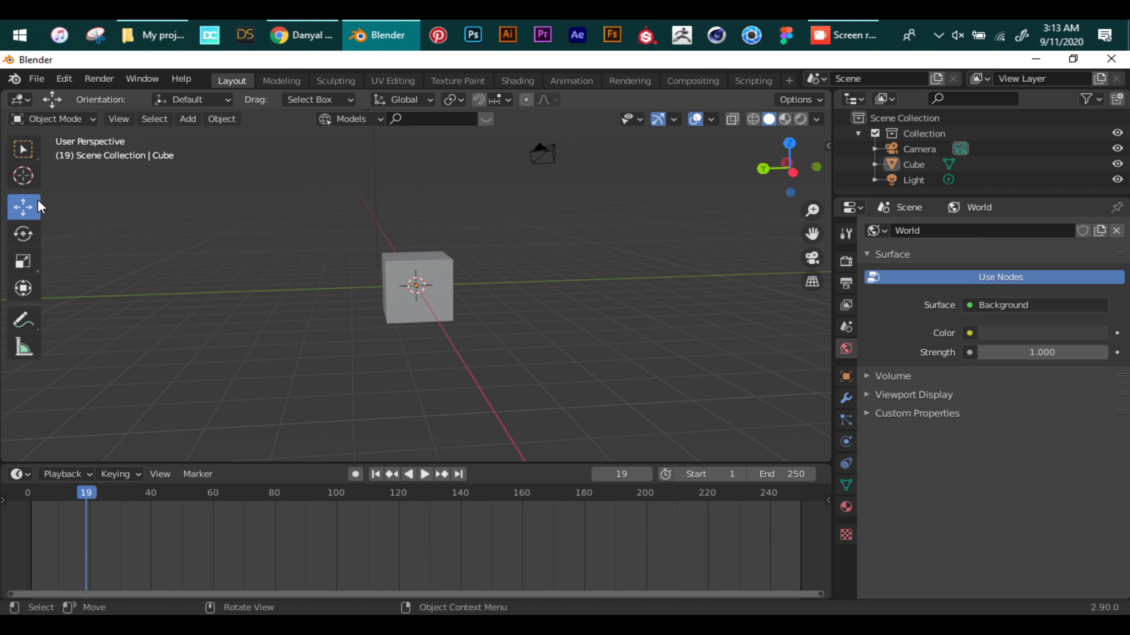
{"action": "left_click", "coordinate": [401, 264]}
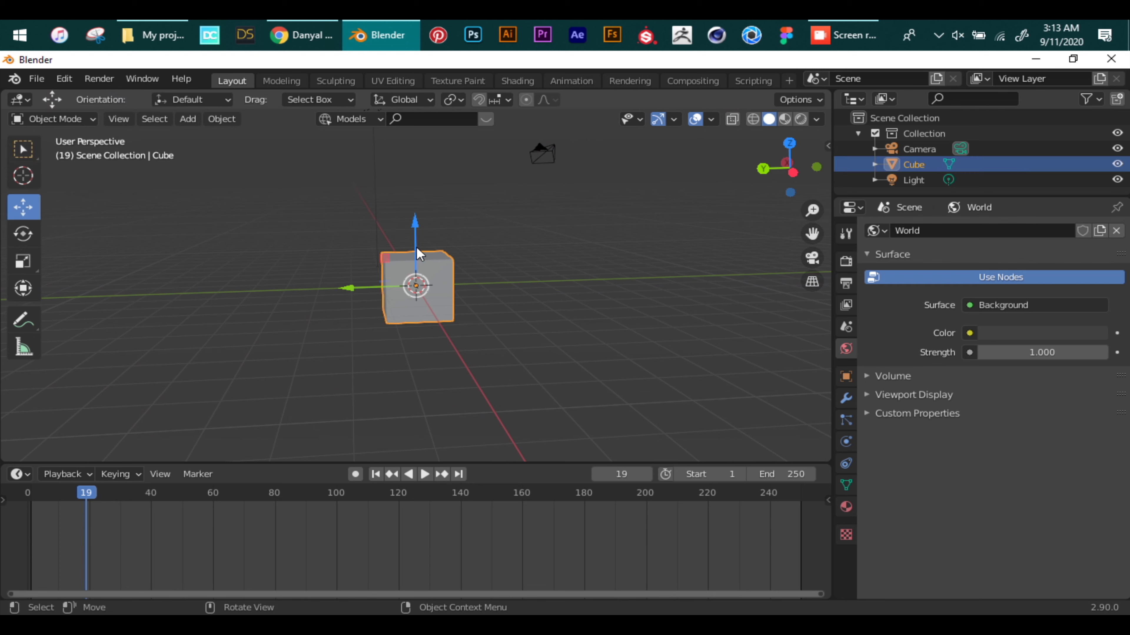
{"action": "left_click_drag", "start_coordinate": [418, 254], "coordinate": [417, 205]}
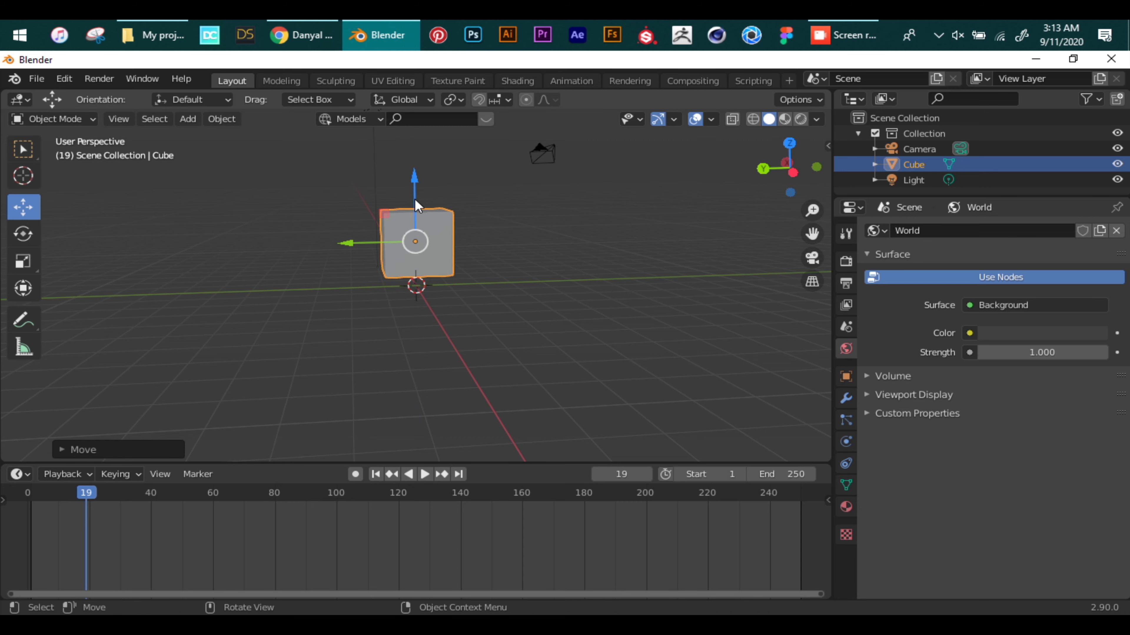
{"action": "left_click_drag", "start_coordinate": [356, 244], "coordinate": [373, 283]}
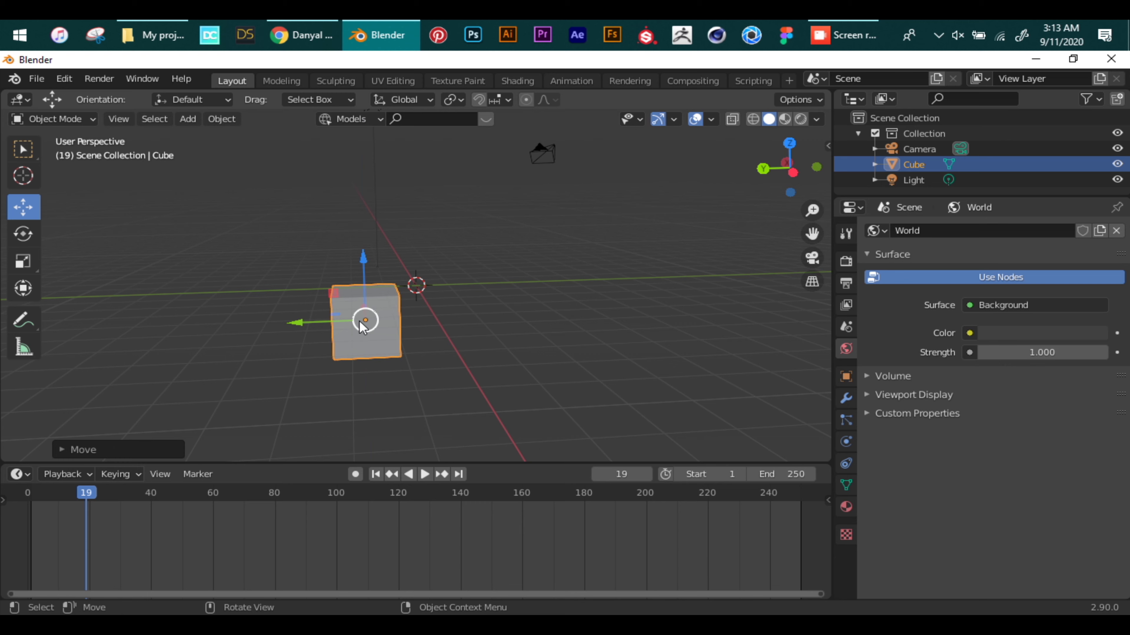
{"action": "left_click_drag", "start_coordinate": [338, 330], "coordinate": [370, 350]}
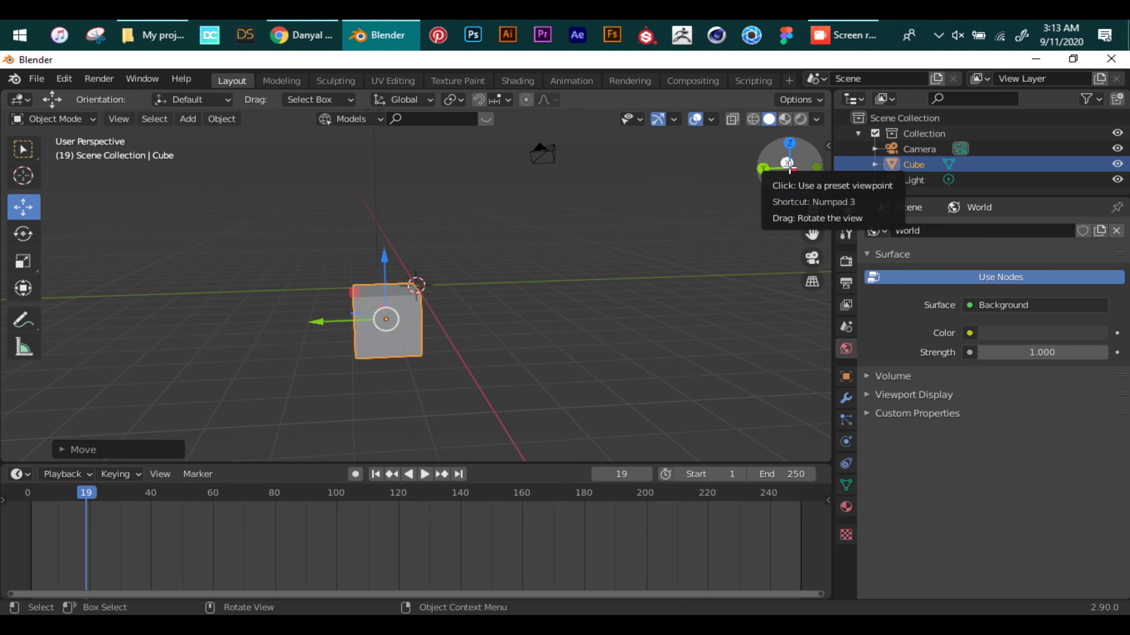
Step: Examine the moved cube from several angles and distances by orbiting, zooming and panning the 3D view
{"action": "left_click_drag", "start_coordinate": [787, 166], "coordinate": [817, 231]}
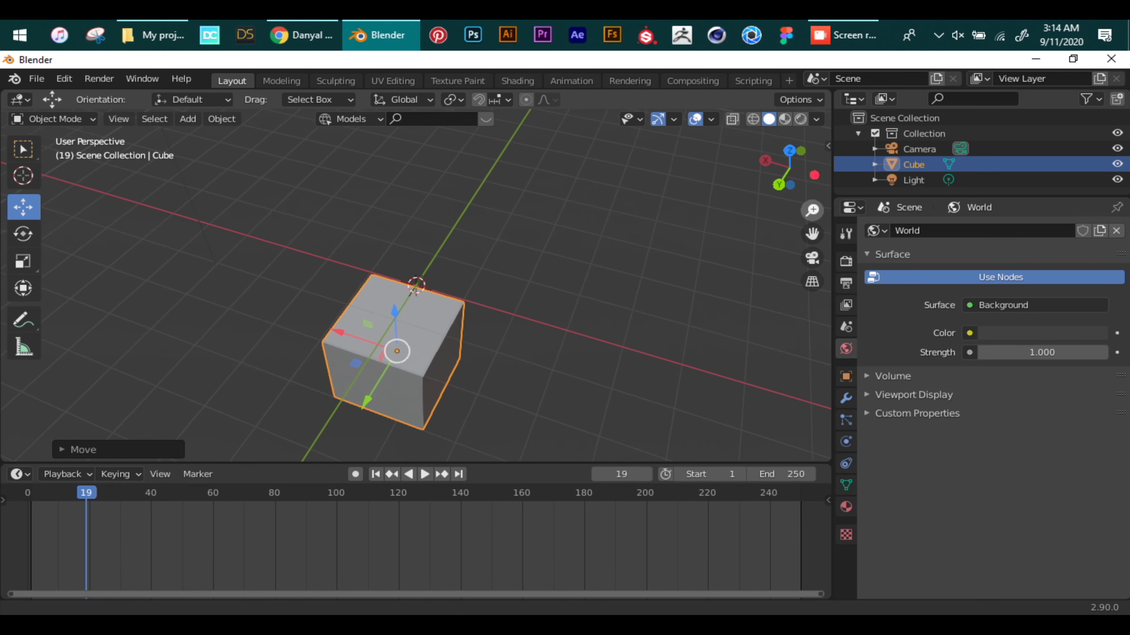
{"action": "scroll", "coordinate": [392, 356], "scroll_direction": "up", "scroll_amount": 1}
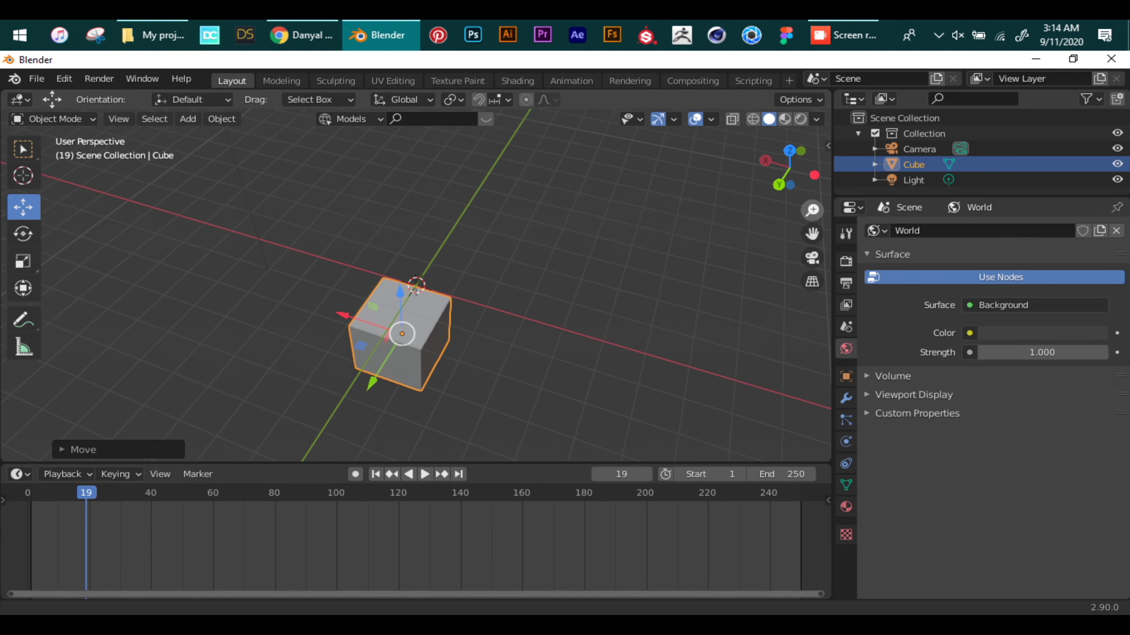
{"action": "left_click_drag", "start_coordinate": [794, 184], "coordinate": [781, 177]}
{"action": "left_click_drag", "start_coordinate": [814, 233], "coordinate": [497, 243]}
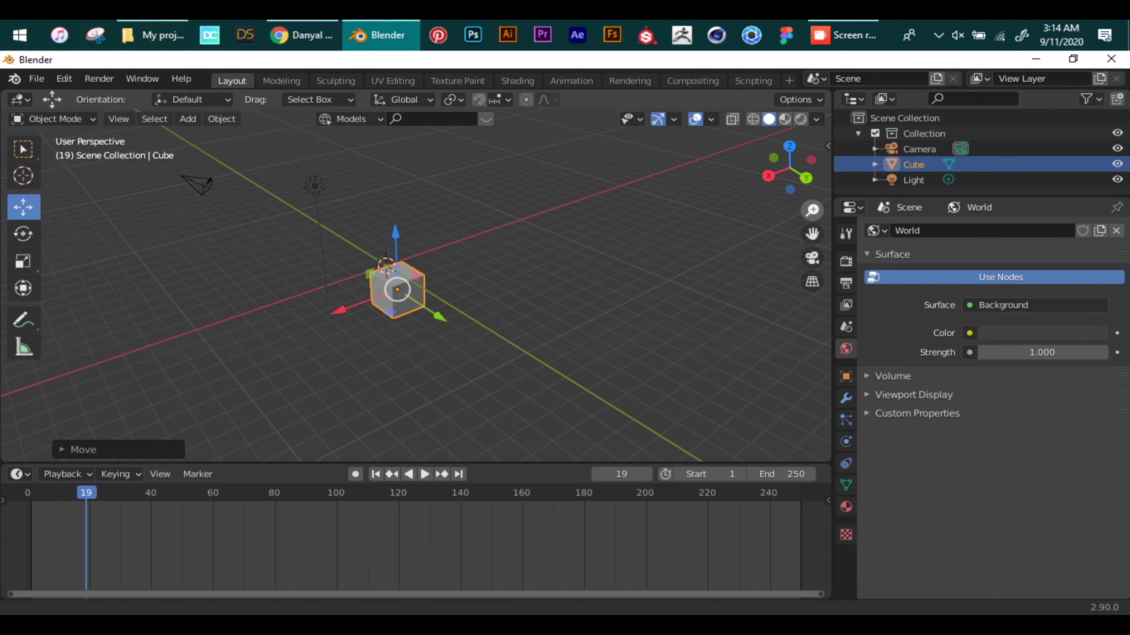
{"action": "scroll", "coordinate": [401, 285], "scroll_direction": "up", "scroll_amount": 5}
{"action": "scroll", "coordinate": [401, 285], "scroll_direction": "down", "scroll_amount": 5}
{"action": "left_click_drag", "start_coordinate": [796, 169], "coordinate": [798, 169]}
{"action": "mouse_move", "coordinate": [817, 219]}
{"action": "left_mouse_down"}
{"action": "mouse_move", "coordinate": [802, 180]}
{"action": "mouse_move", "coordinate": [785, 172]}
{"action": "mouse_move", "coordinate": [801, 175]}
{"action": "mouse_move", "coordinate": [812, 222]}
{"action": "left_mouse_up"}
Step: Join the timeline area into the 3D viewport, widen the viewport toward the properties area and deselect the cube
{"action": "right_click", "coordinate": [683, 464]}
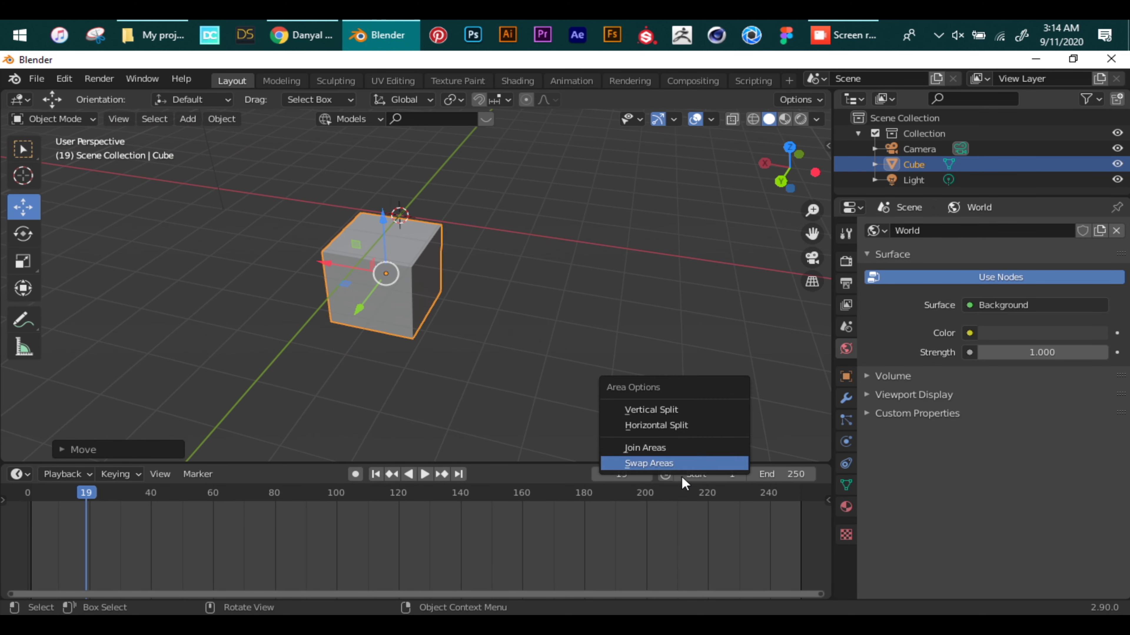
{"action": "left_click", "coordinate": [681, 445]}
{"action": "left_click", "coordinate": [576, 516]}
{"action": "left_click_drag", "start_coordinate": [831, 354], "coordinate": [942, 354]}
{"action": "left_click", "coordinate": [758, 358]}
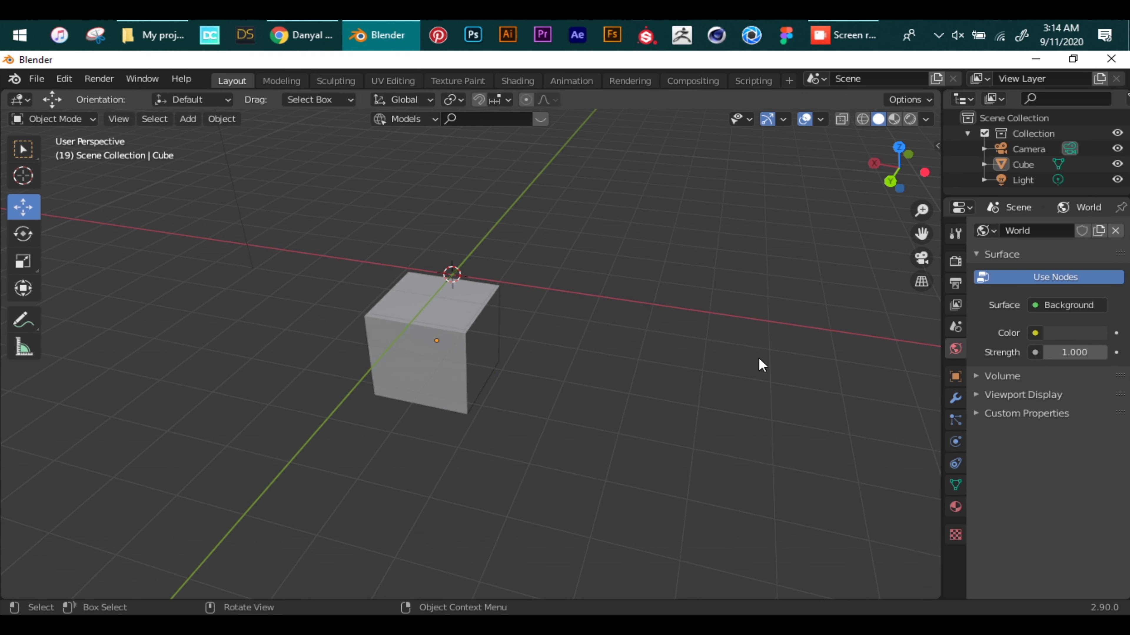
Step: Scale the cube with the Scale tool into a long block, stretched most along X and also along Z and Y, and deselect it
{"action": "left_click", "coordinate": [477, 353]}
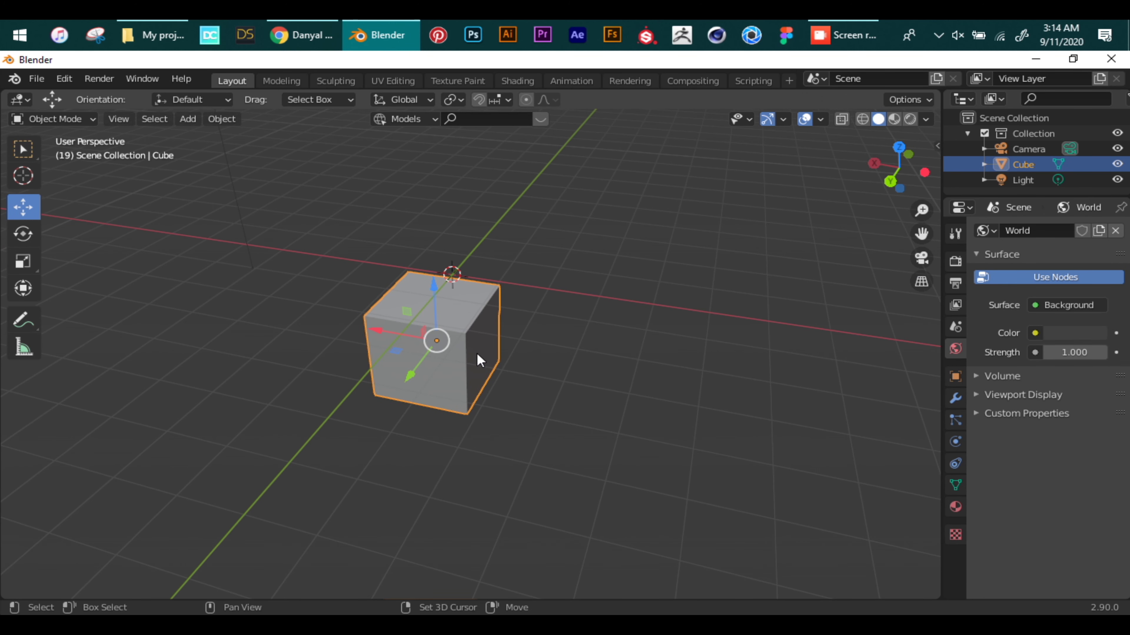
{"action": "key", "text": "grave"}
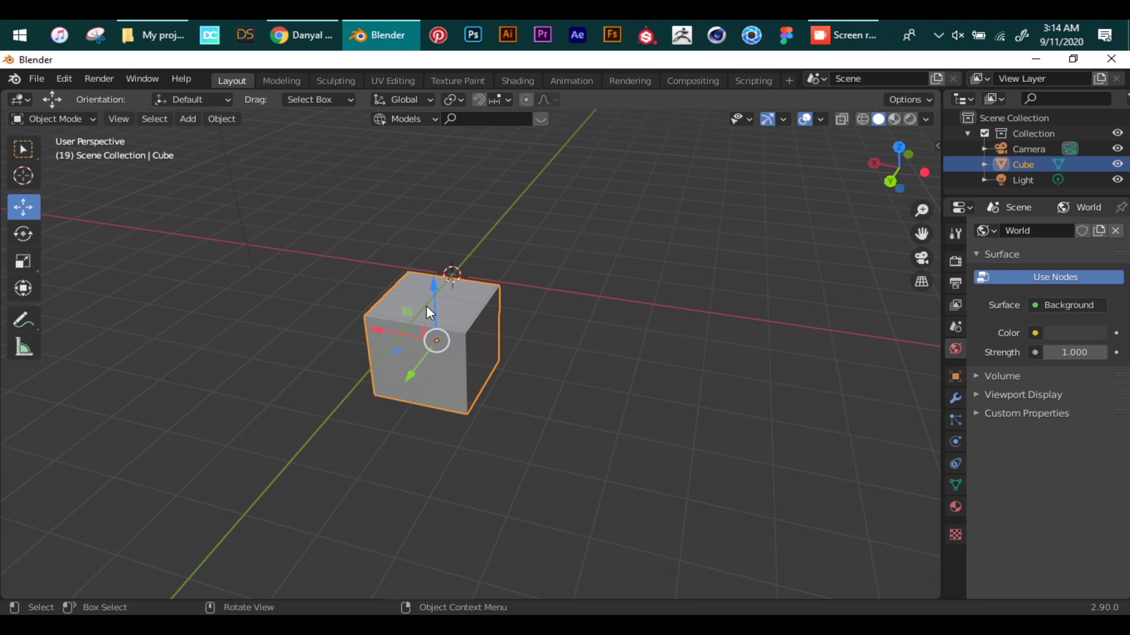
{"action": "left_click", "coordinate": [23, 260]}
{"action": "mouse_move", "coordinate": [493, 291]}
{"action": "left_mouse_down"}
{"action": "mouse_move", "coordinate": [612, 262]}
{"action": "mouse_move", "coordinate": [517, 285]}
{"action": "mouse_move", "coordinate": [497, 310]}
{"action": "left_mouse_up"}
{"action": "mouse_move", "coordinate": [438, 289]}
{"action": "left_mouse_down"}
{"action": "mouse_move", "coordinate": [431, 177]}
{"action": "mouse_move", "coordinate": [445, 270]}
{"action": "mouse_move", "coordinate": [438, 329]}
{"action": "mouse_move", "coordinate": [450, 210]}
{"action": "mouse_move", "coordinate": [439, 214]}
{"action": "mouse_move", "coordinate": [442, 184]}
{"action": "mouse_move", "coordinate": [446, 275]}
{"action": "left_mouse_up"}
{"action": "left_click_drag", "start_coordinate": [384, 335], "coordinate": [147, 288]}
{"action": "left_click_drag", "start_coordinate": [432, 288], "coordinate": [450, 229]}
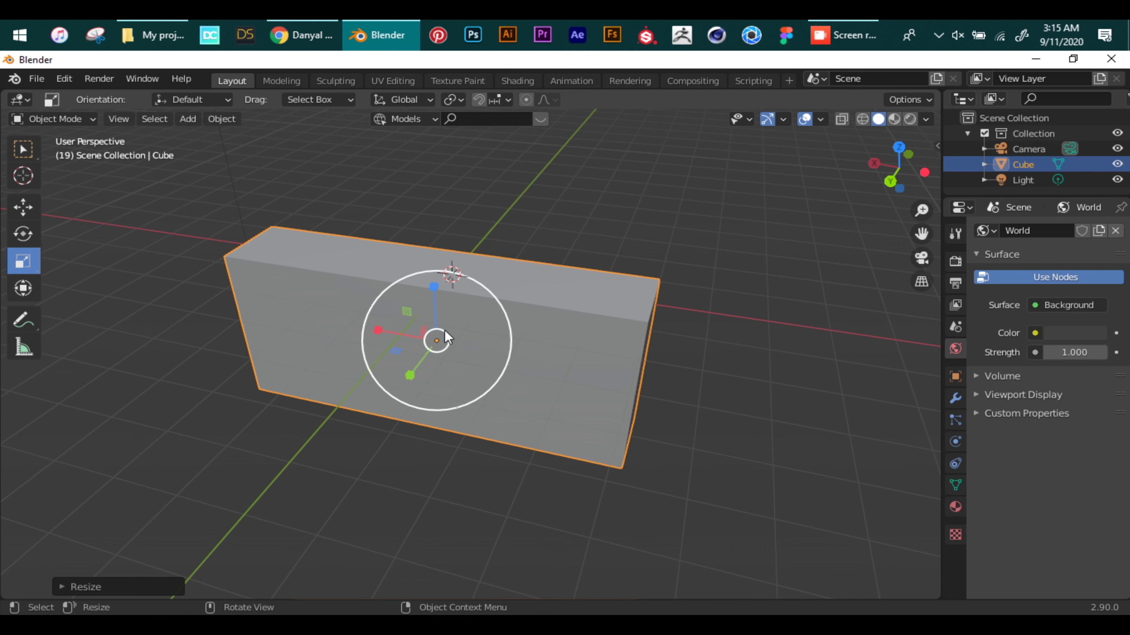
{"action": "left_click_drag", "start_coordinate": [413, 376], "coordinate": [391, 404]}
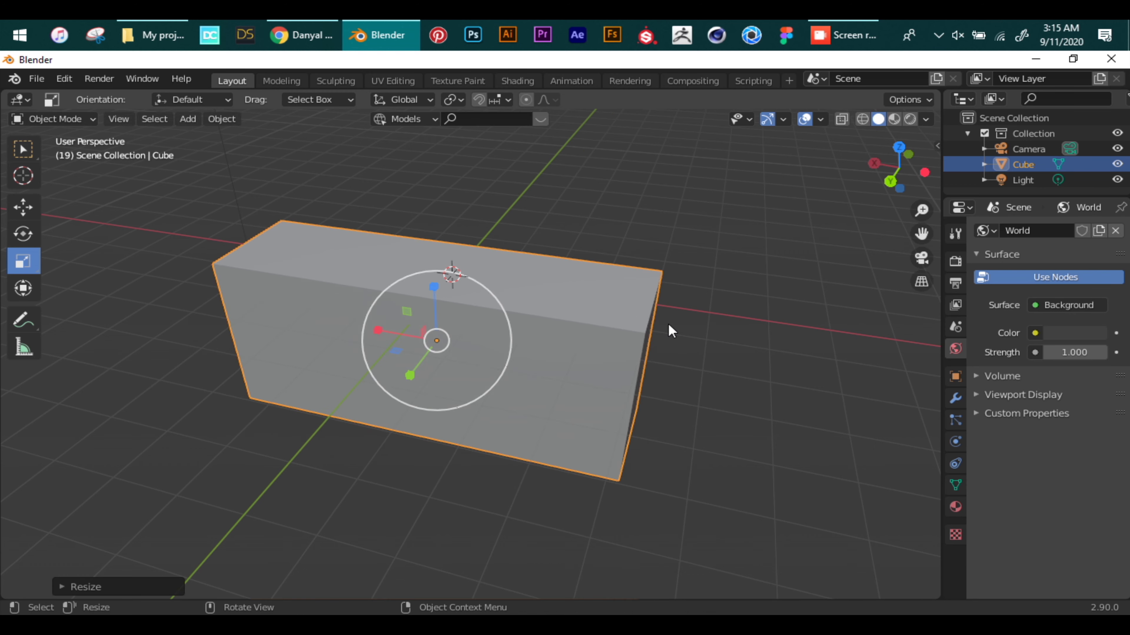
{"action": "left_click", "coordinate": [669, 323]}
Step: Add a plane mesh at the 3D cursor
{"action": "left_click_drag", "start_coordinate": [880, 164], "coordinate": [842, 214]}
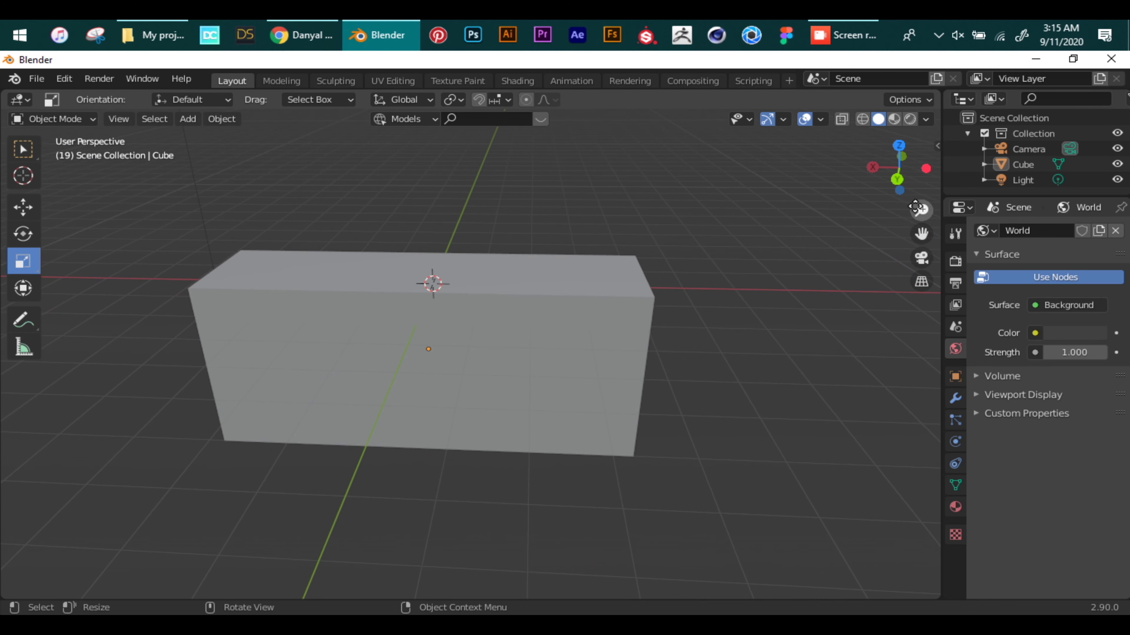
{"action": "left_click_drag", "start_coordinate": [916, 208], "coordinate": [917, 231]}
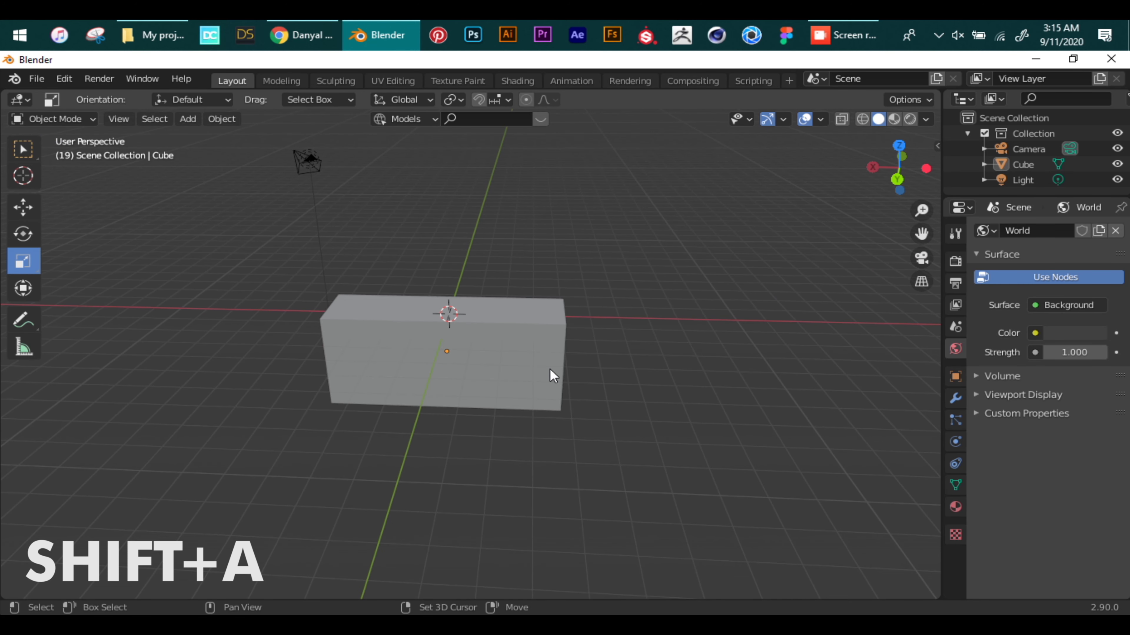
{"action": "key", "text": "shift+a"}
{"action": "mouse_move", "coordinate": [534, 305]}
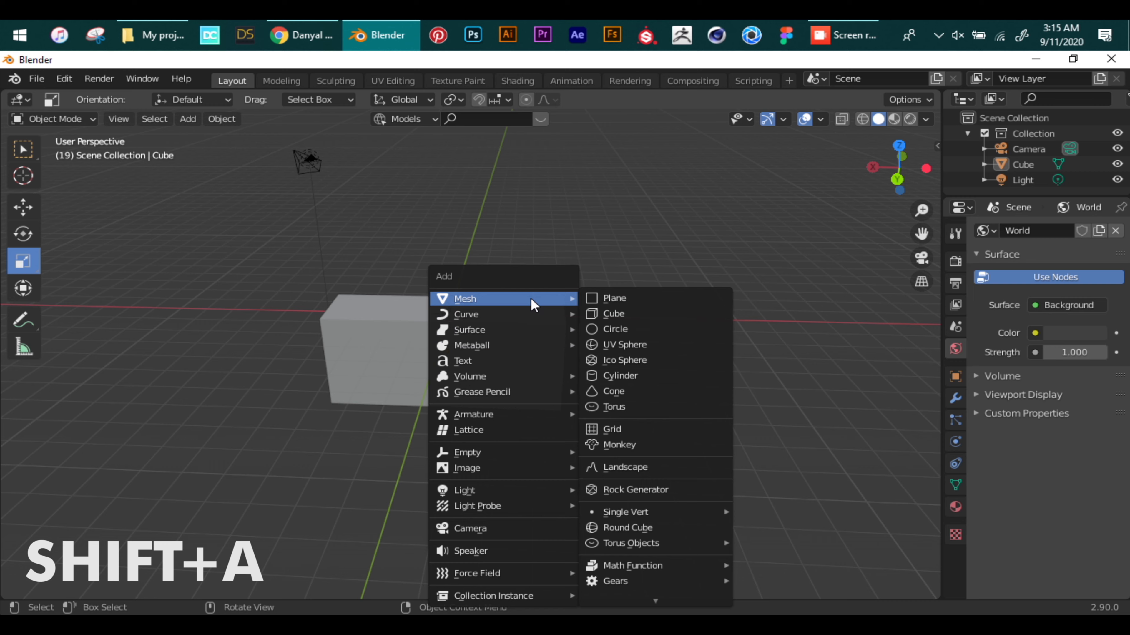
{"action": "left_click", "coordinate": [622, 292]}
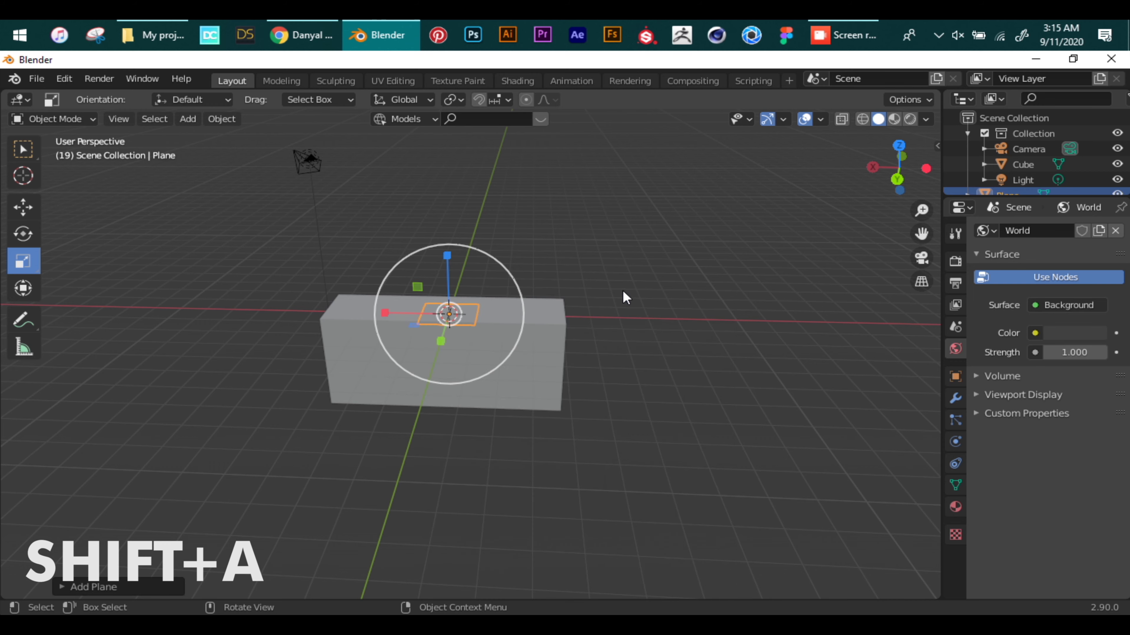
Step: Scale the new plane by a factor of 5
{"action": "left_click_drag", "start_coordinate": [899, 168], "coordinate": [767, 178]}
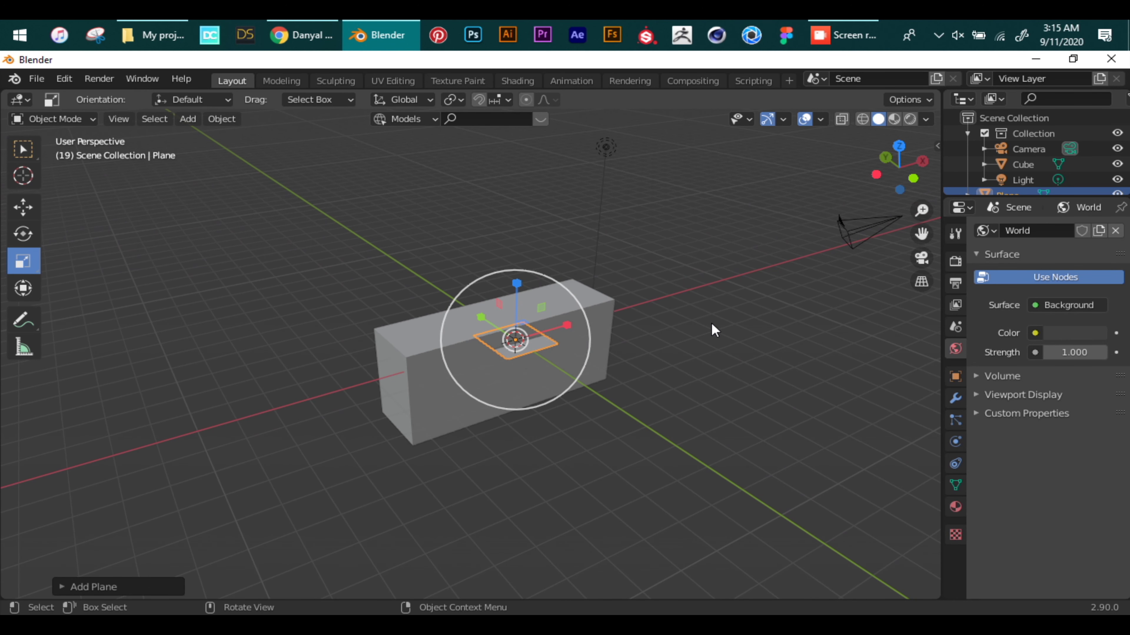
{"action": "key", "text": "s"}
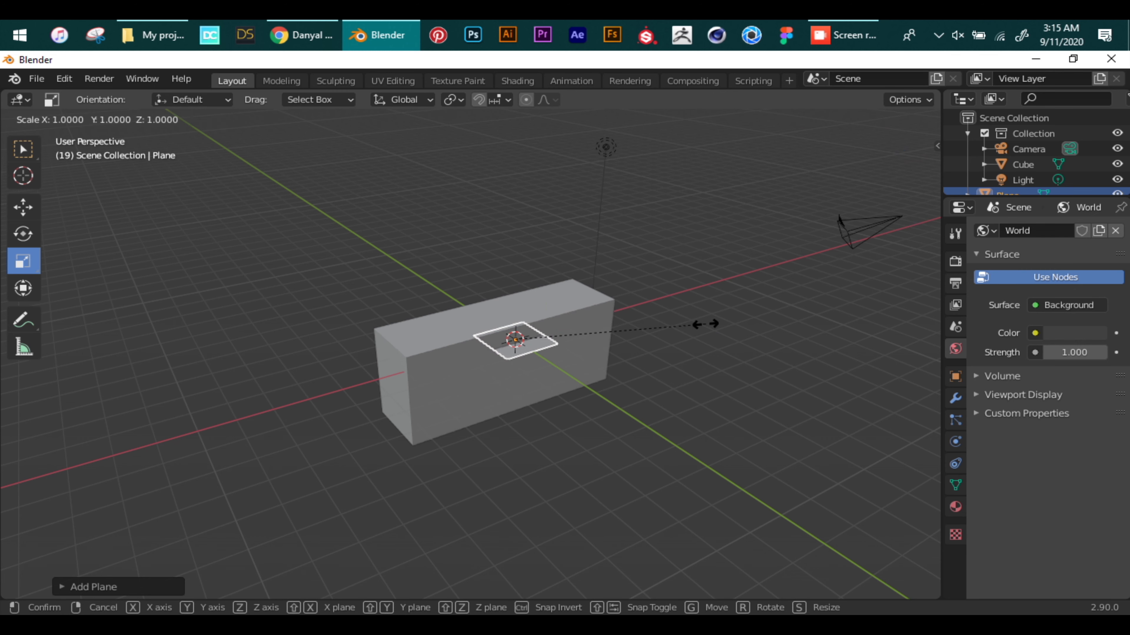
{"action": "type", "text": "5"}
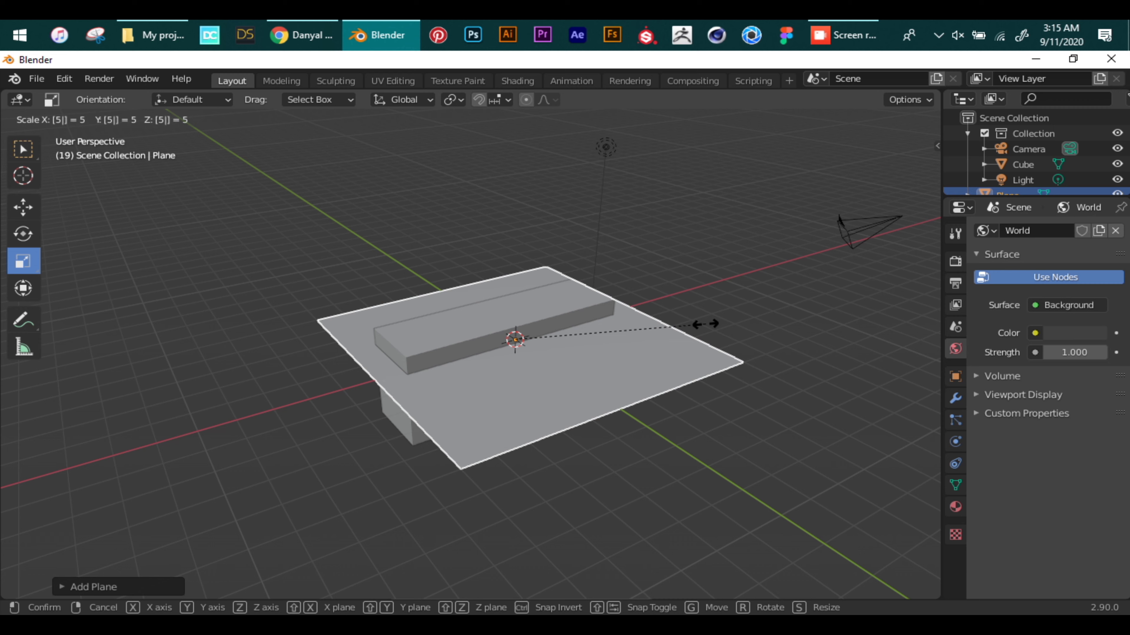
{"action": "key", "text": "Return"}
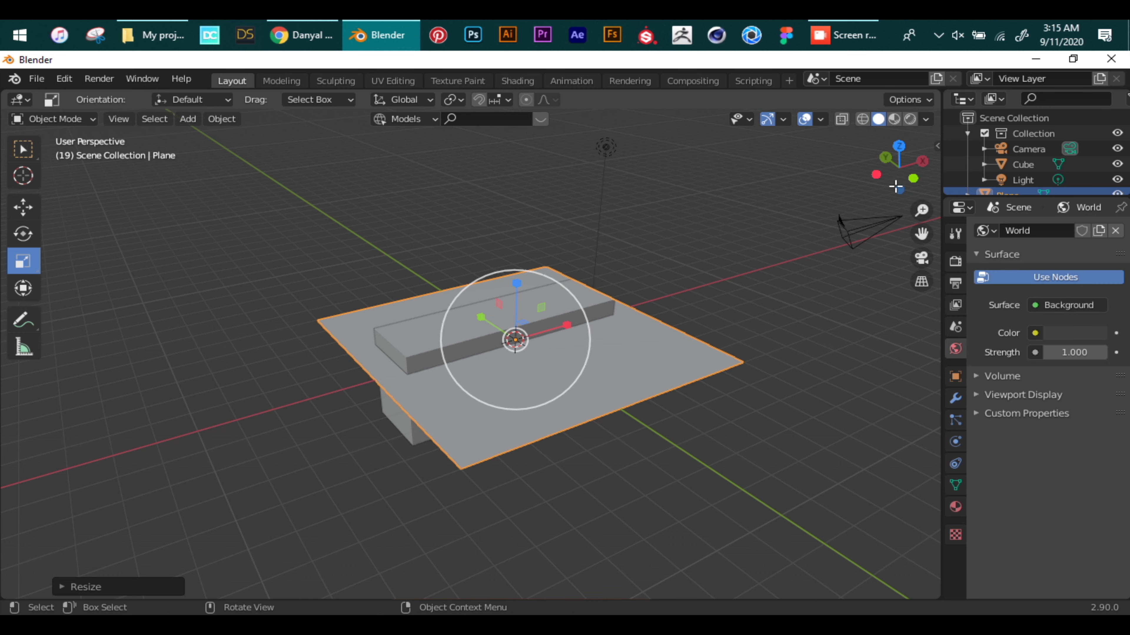
Step: Select the stretched cube and move it up along Z so that it stands on the plane
{"action": "mouse_move", "coordinate": [895, 187]}
{"action": "left_mouse_down"}
{"action": "mouse_move", "coordinate": [876, 178]}
{"action": "mouse_move", "coordinate": [890, 178]}
{"action": "left_mouse_up"}
{"action": "left_click", "coordinate": [23, 207]}
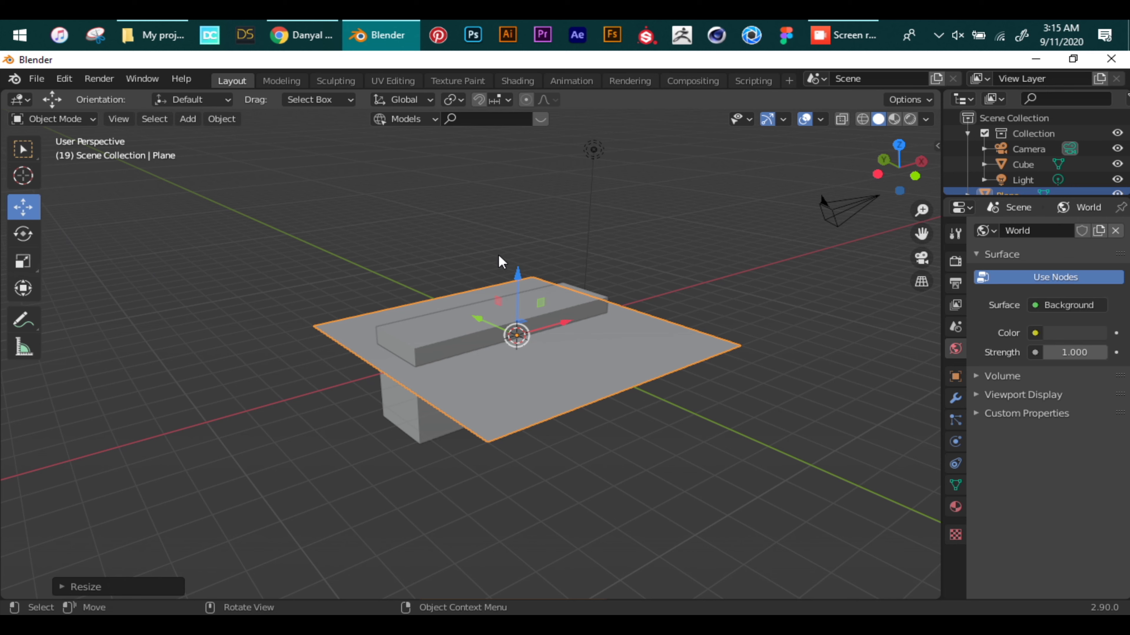
{"action": "left_click", "coordinate": [446, 342]}
{"action": "left_click_drag", "start_coordinate": [498, 305], "coordinate": [493, 224]}
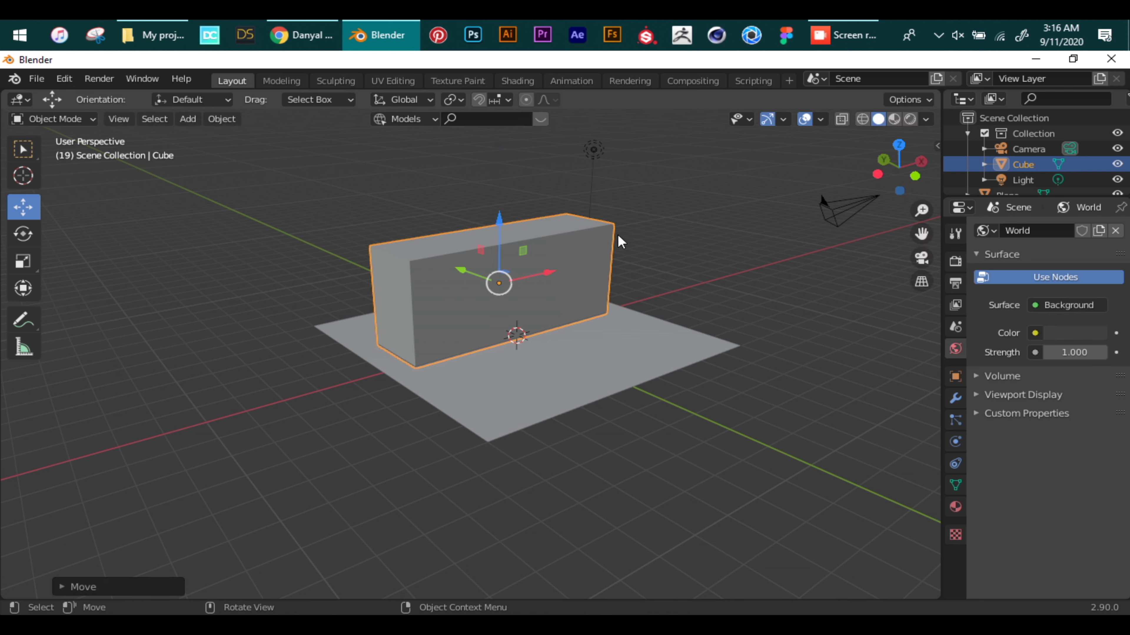
Step: Switch the viewport to the camera view and select the camera by its frame
{"action": "left_click", "coordinate": [923, 261]}
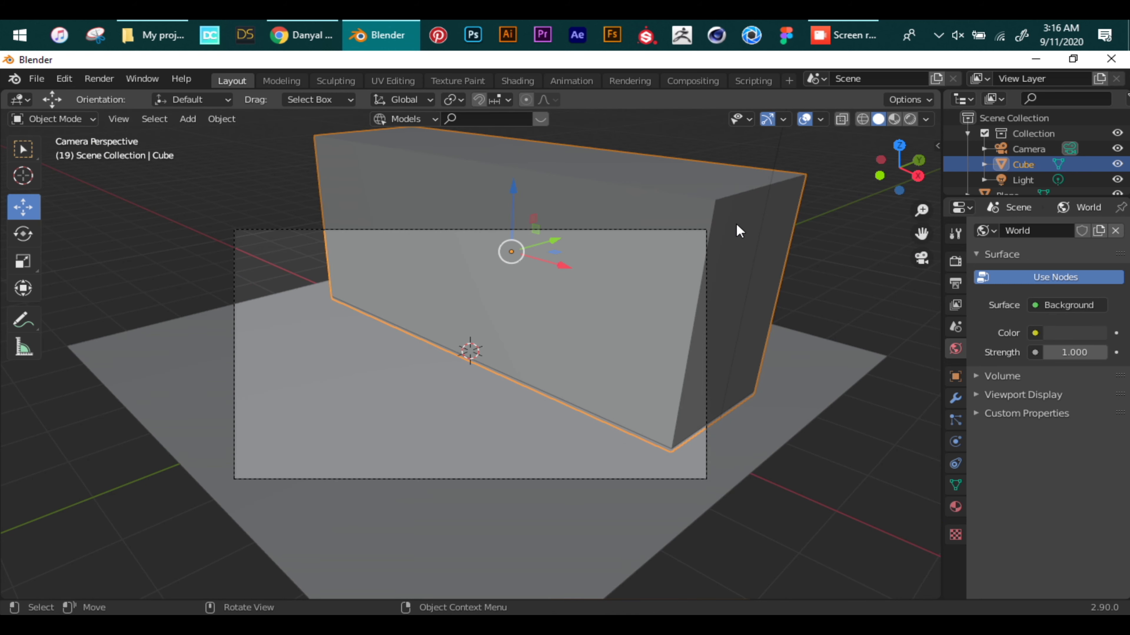
{"action": "left_click", "coordinate": [671, 231]}
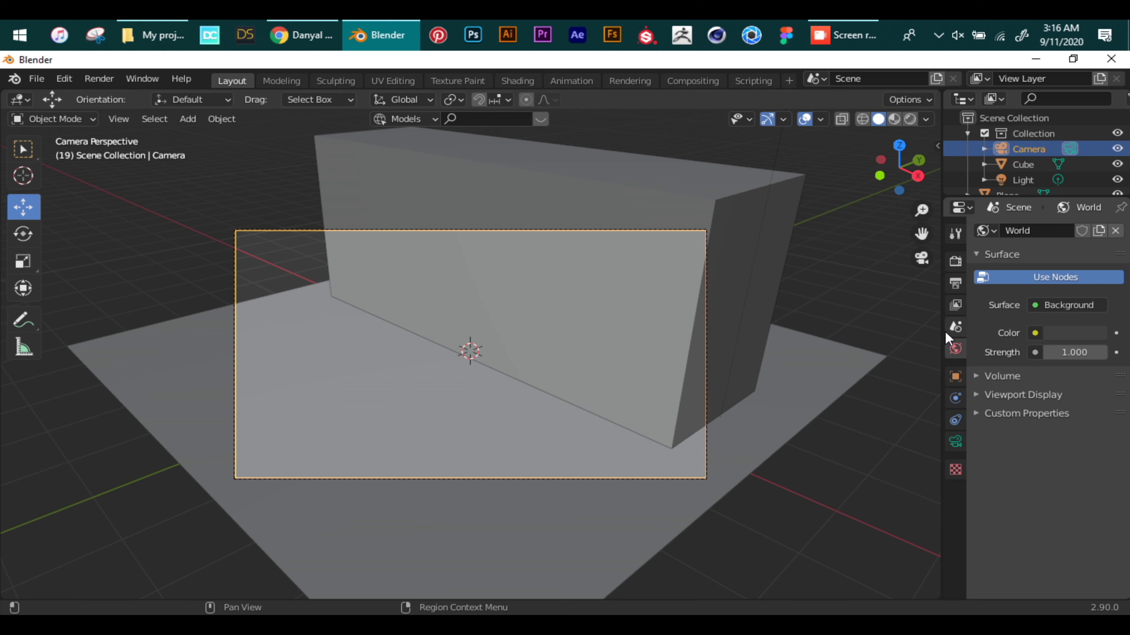
{"action": "left_click_drag", "start_coordinate": [922, 210], "coordinate": [922, 173]}
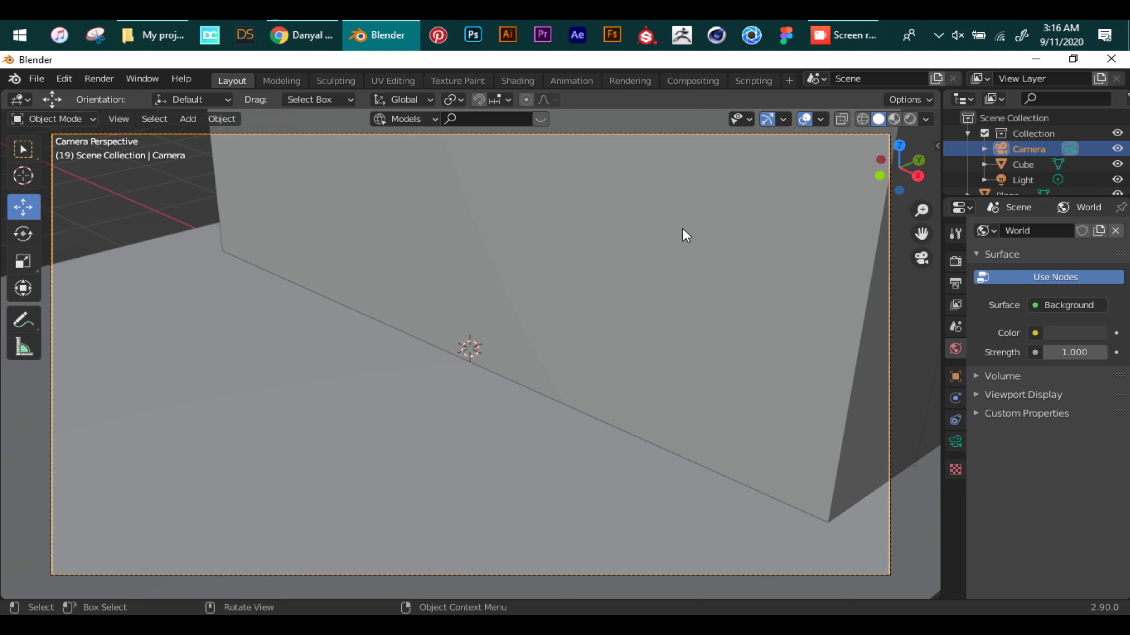
Step: Enlarge the wall-like cube slightly, and stretch it along the X axis by a factor of about 1.6
{"action": "left_click", "coordinate": [686, 235]}
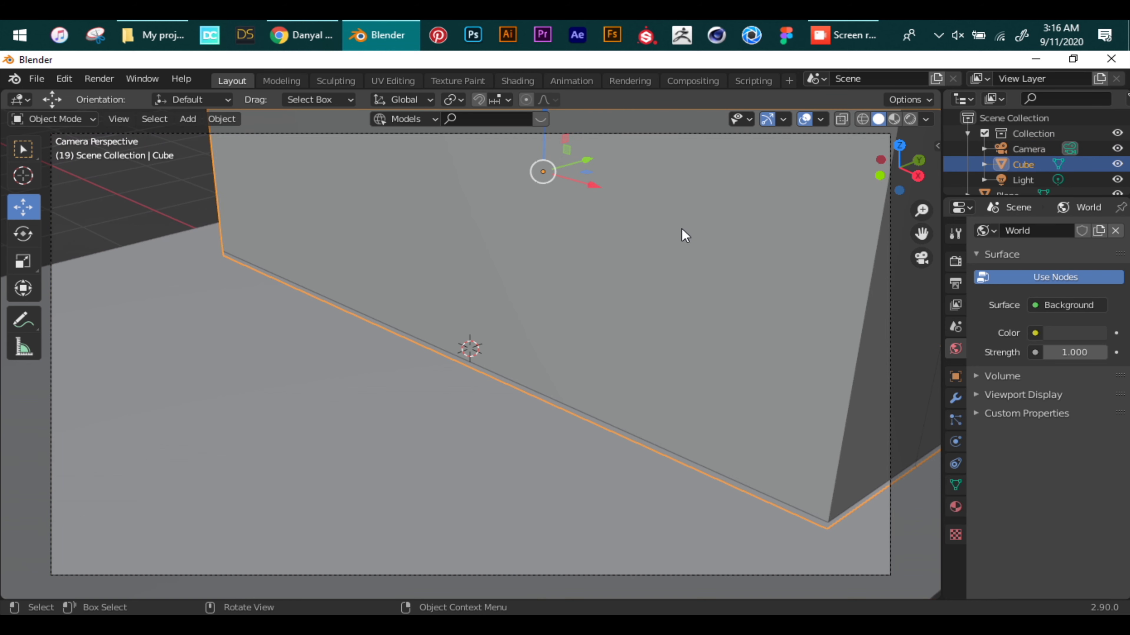
{"action": "key", "text": "s"}
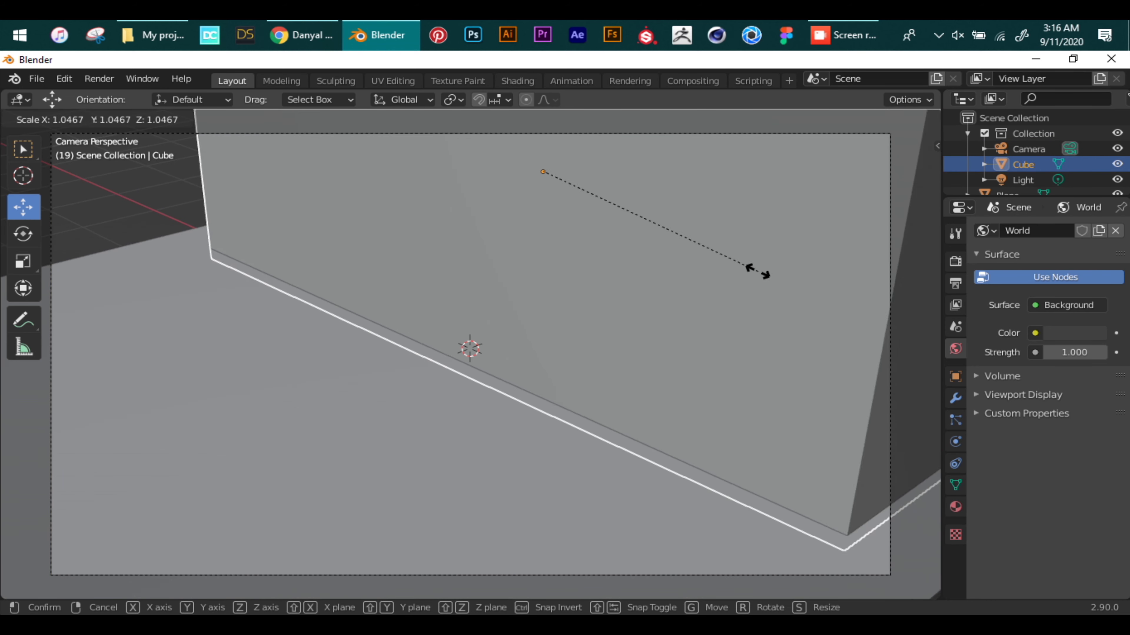
{"action": "left_click", "coordinate": [724, 258]}
{"action": "key", "text": "s"}
{"action": "key", "text": "x"}
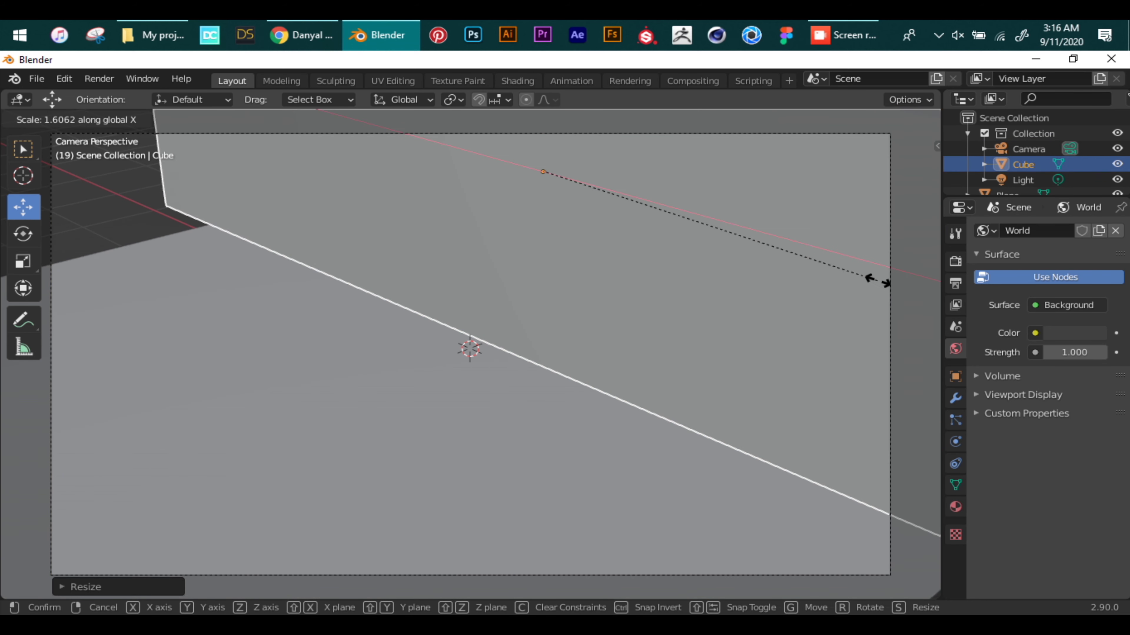
{"action": "left_click", "coordinate": [900, 288]}
Step: Shift the cube in the negative X direction and scale it along X so that it spans the camera frame
{"action": "key", "text": "g"}
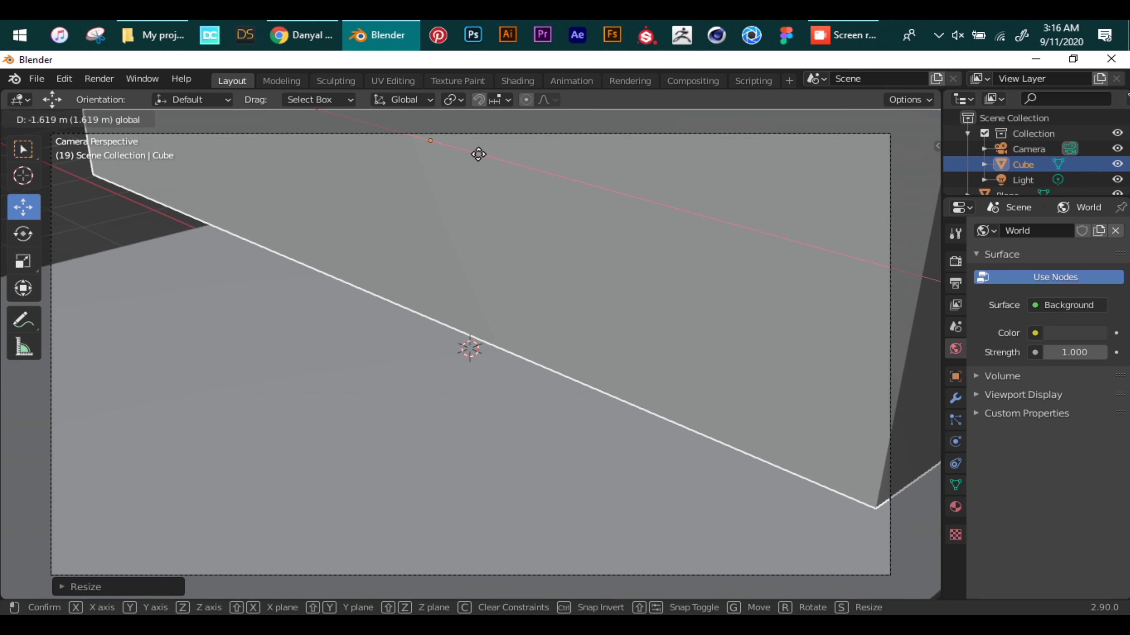
{"action": "key", "text": "s"}
{"action": "key", "text": "x"}
{"action": "left_click", "coordinate": [543, 217]}
Step: Lengthen the ground plane along the X axis so that it fills the background of the camera frame
{"action": "left_click", "coordinate": [411, 396]}
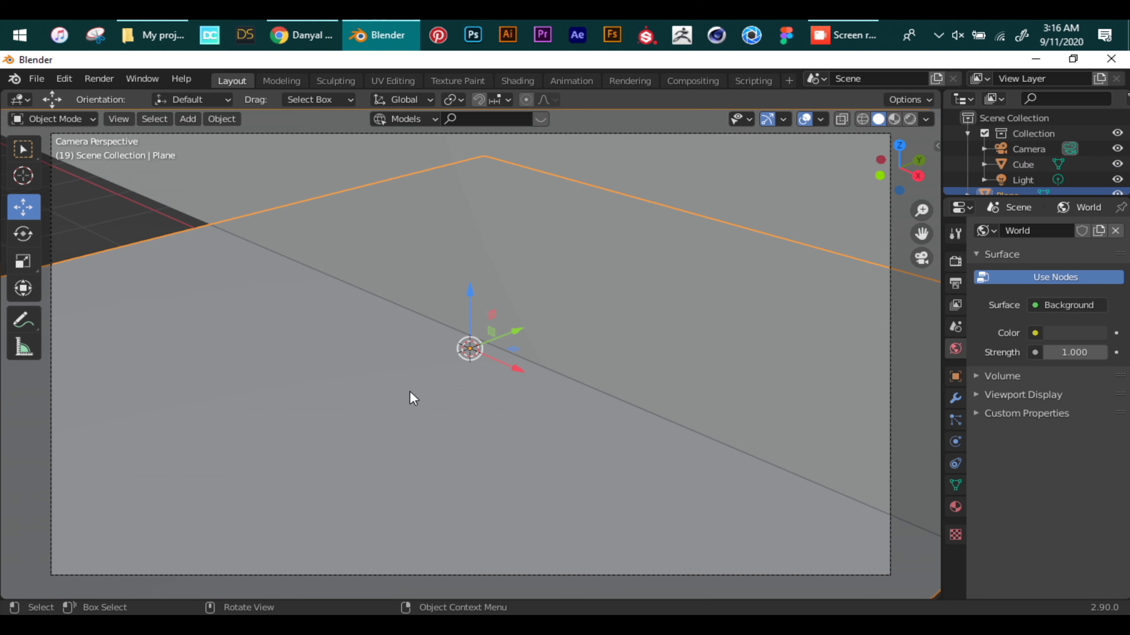
{"action": "key", "text": "s"}
{"action": "key", "text": "x"}
{"action": "left_click", "coordinate": [551, 457]}
Step: Select the cube and lower it along Z so that its base sinks slightly into the plane
{"action": "left_click", "coordinate": [627, 305]}
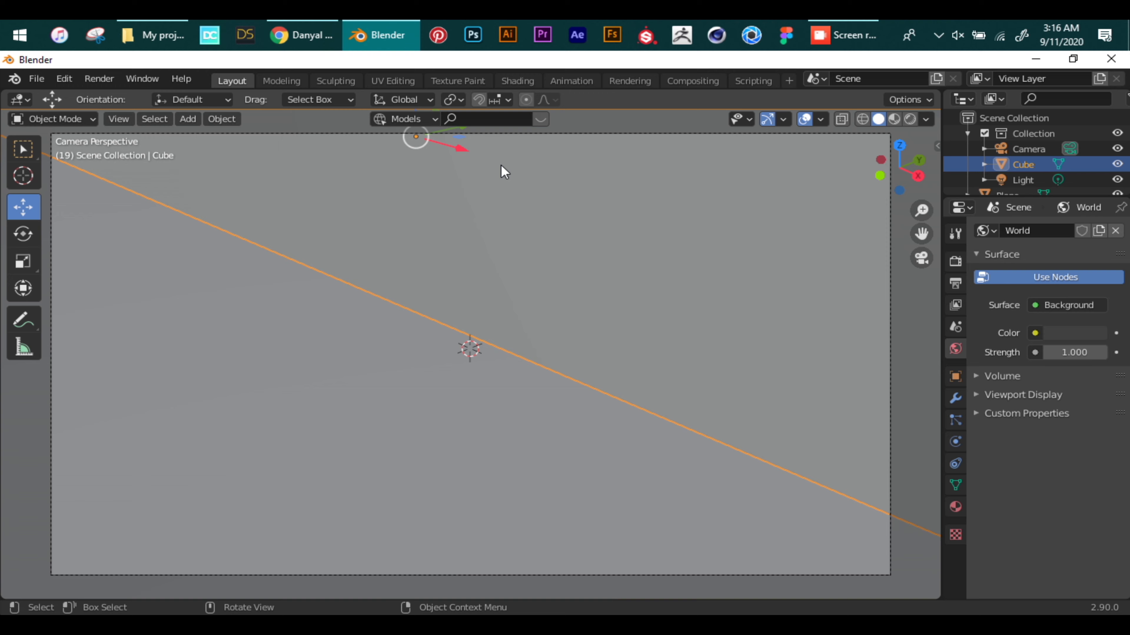
{"action": "scroll", "coordinate": [427, 154], "scroll_direction": "down", "scroll_amount": 3}
{"action": "left_click_drag", "start_coordinate": [429, 159], "coordinate": [428, 186]}
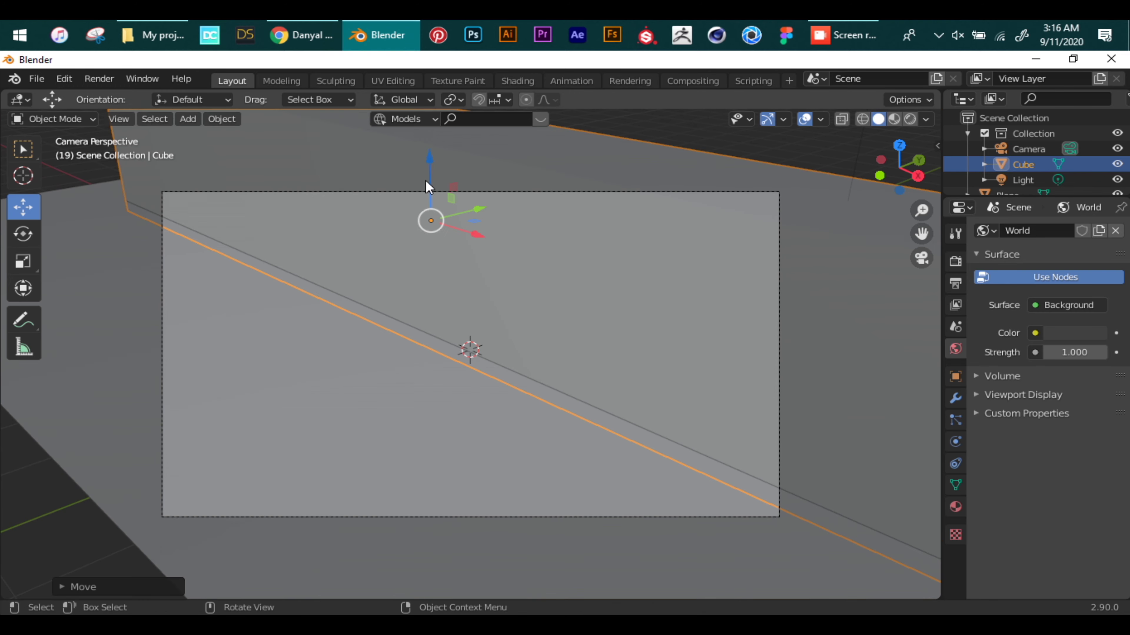
{"action": "scroll", "coordinate": [922, 210], "scroll_direction": "up", "scroll_amount": 3}
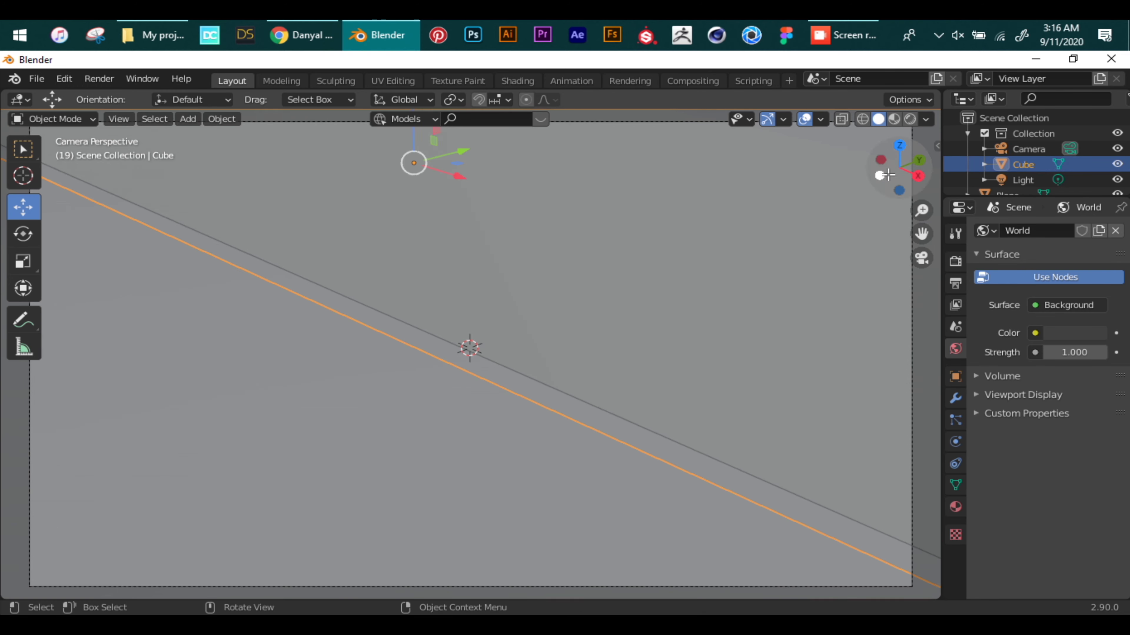
Step: Add a UV sphere, position it on the plane in front of the wall, and return to the camera view
{"action": "left_click_drag", "start_coordinate": [886, 174], "coordinate": [872, 147]}
{"action": "key", "text": "shift+a"}
{"action": "mouse_move", "coordinate": [659, 310]}
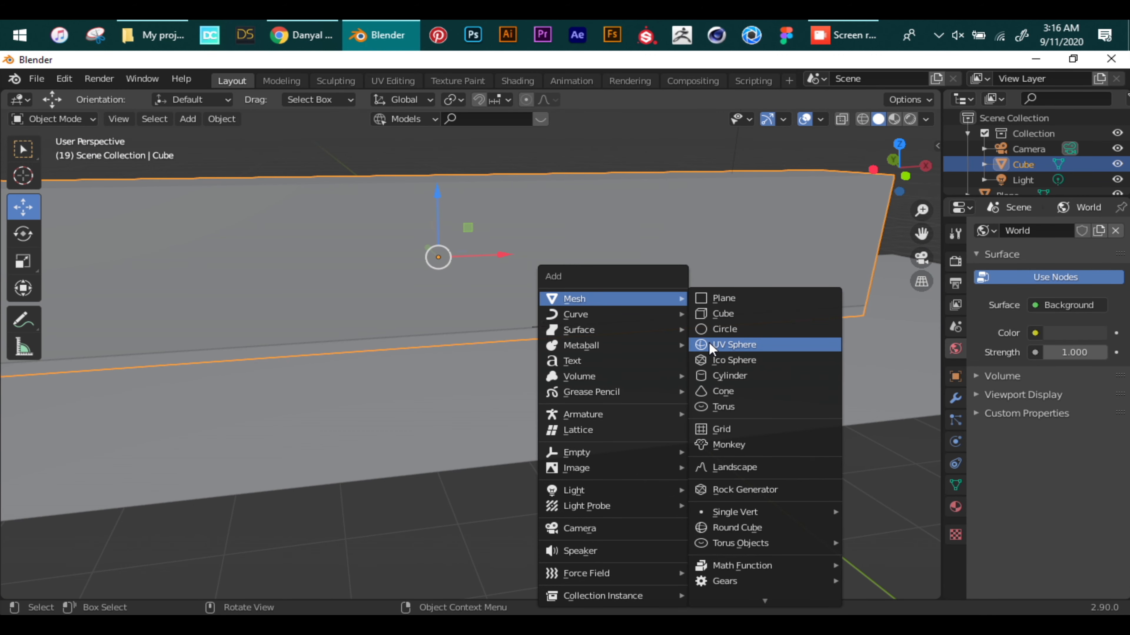
{"action": "left_click", "coordinate": [712, 346]}
{"action": "mouse_move", "coordinate": [551, 302]}
{"action": "left_mouse_down"}
{"action": "mouse_move", "coordinate": [560, 283]}
{"action": "mouse_move", "coordinate": [572, 299]}
{"action": "left_mouse_up"}
{"action": "left_click", "coordinate": [492, 167]}
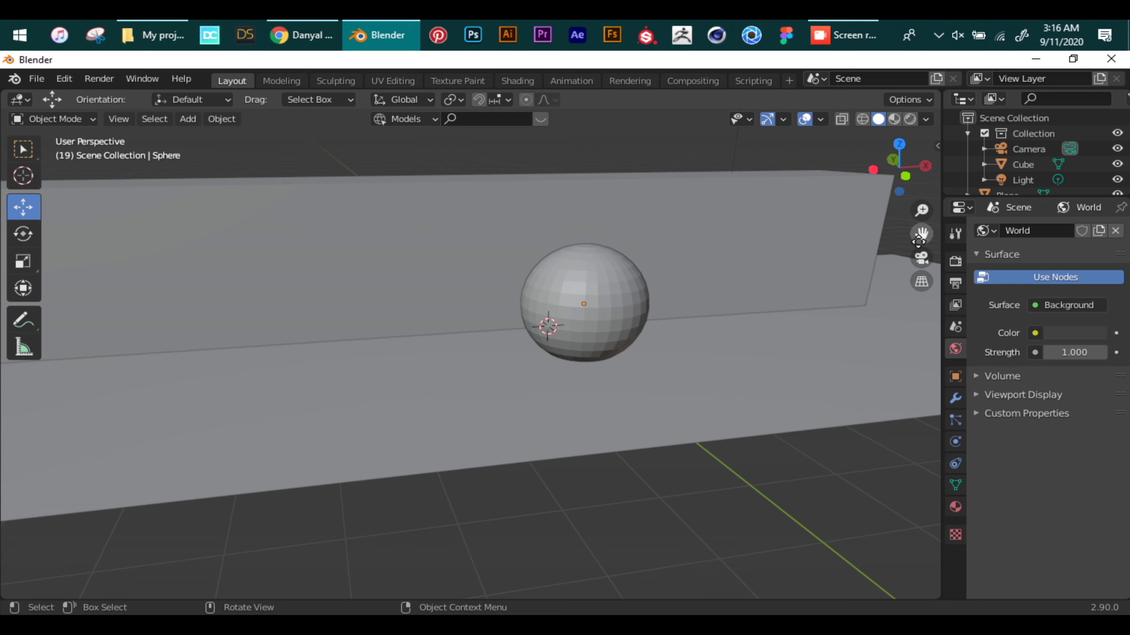
{"action": "left_click", "coordinate": [921, 258]}
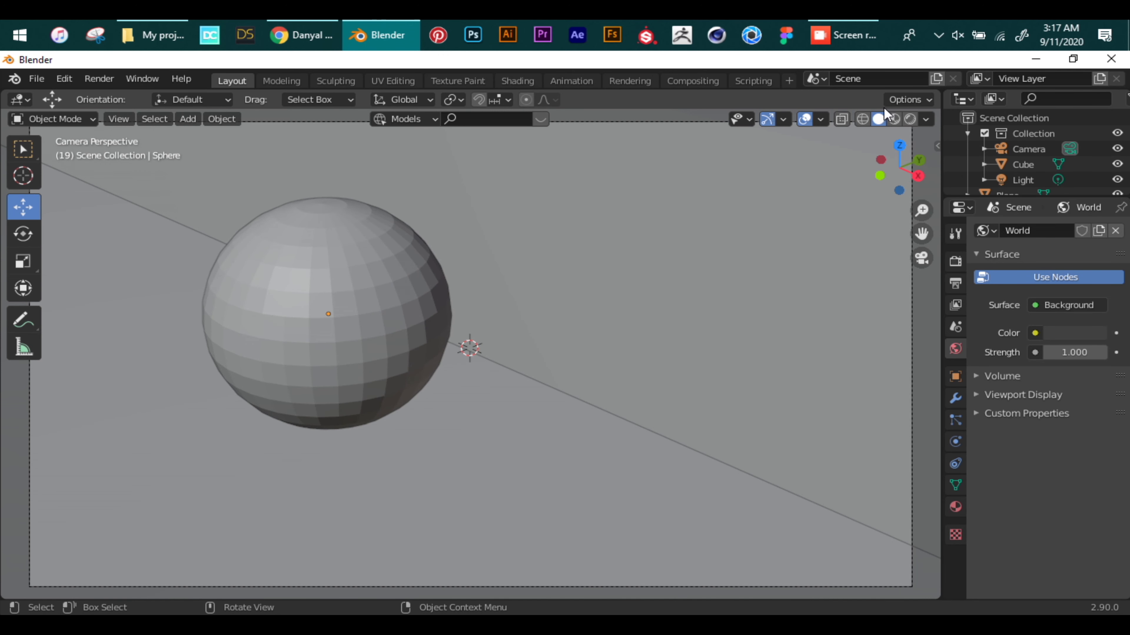
Step: Inspect the scene in wireframe shading and in solid shading from different angles
{"action": "left_click", "coordinate": [861, 120]}
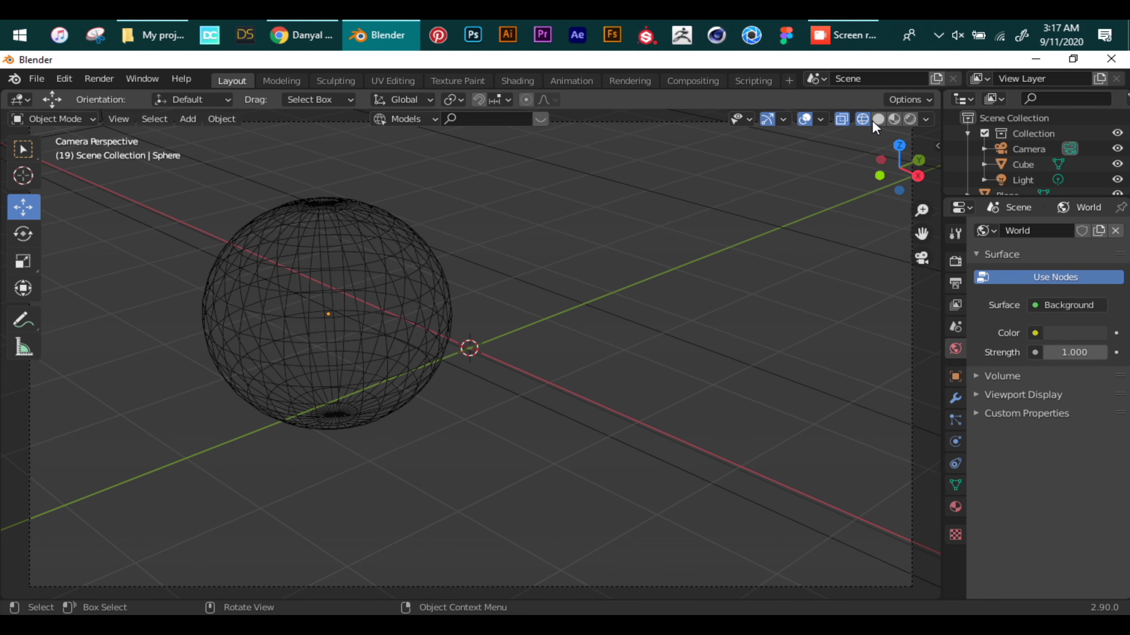
{"action": "mouse_move", "coordinate": [917, 187]}
{"action": "left_mouse_down"}
{"action": "mouse_move", "coordinate": [894, 190]}
{"action": "mouse_move", "coordinate": [915, 183]}
{"action": "left_mouse_up"}
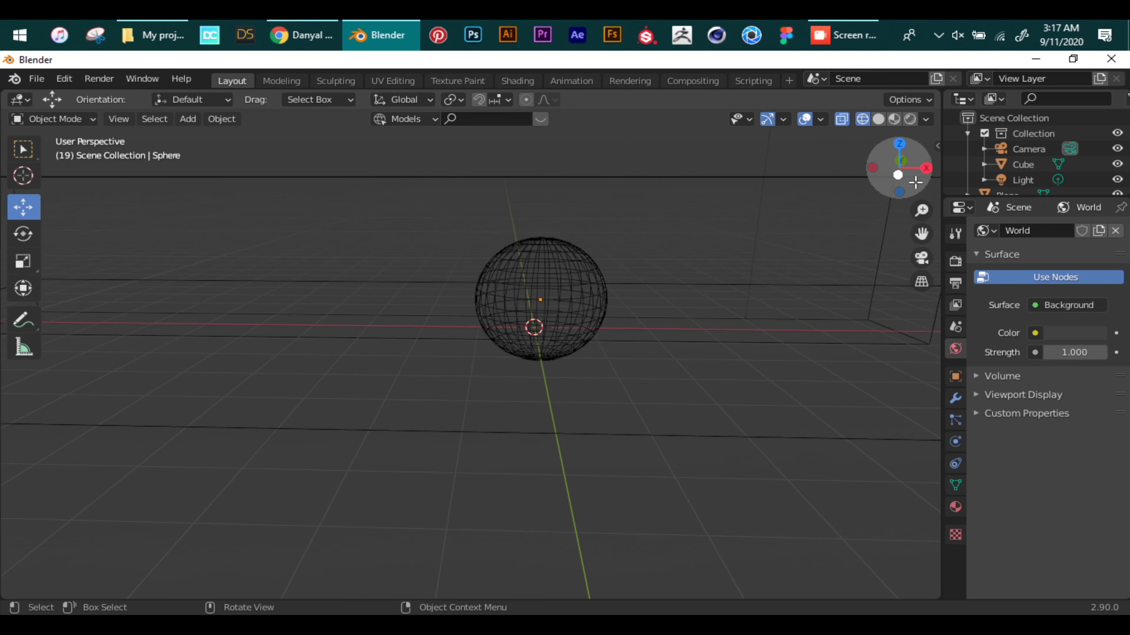
{"action": "left_click", "coordinate": [879, 120]}
{"action": "left_click_drag", "start_coordinate": [905, 138], "coordinate": [898, 127]}
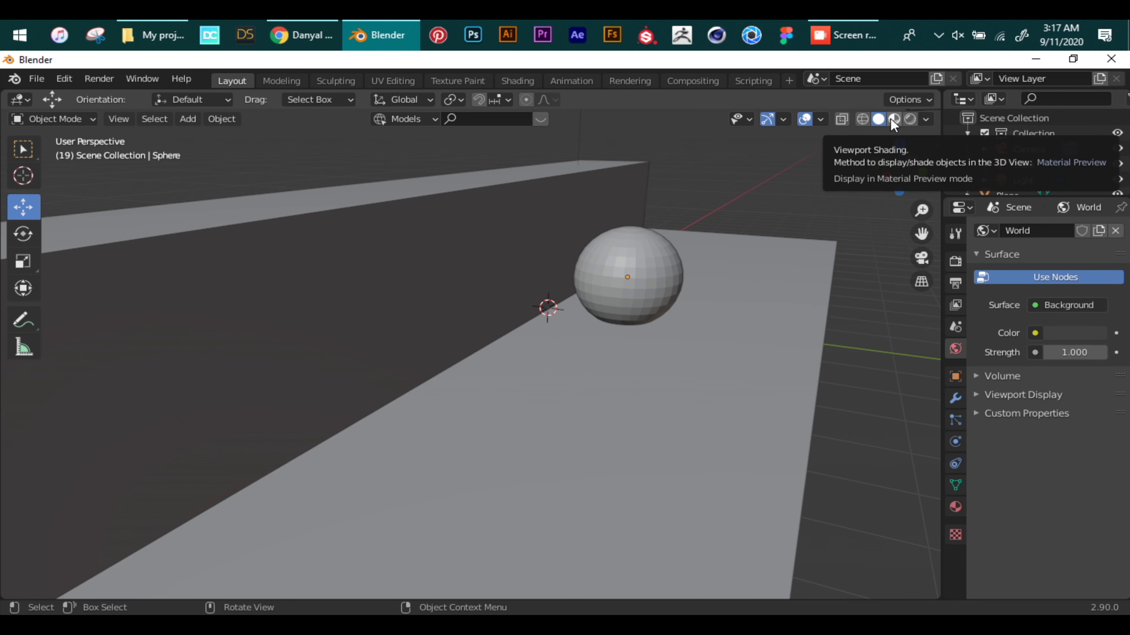
Step: Switch the viewport to rendered shading and check the lit scene through the camera
{"action": "left_click", "coordinate": [907, 119]}
{"action": "left_click_drag", "start_coordinate": [910, 169], "coordinate": [915, 230]}
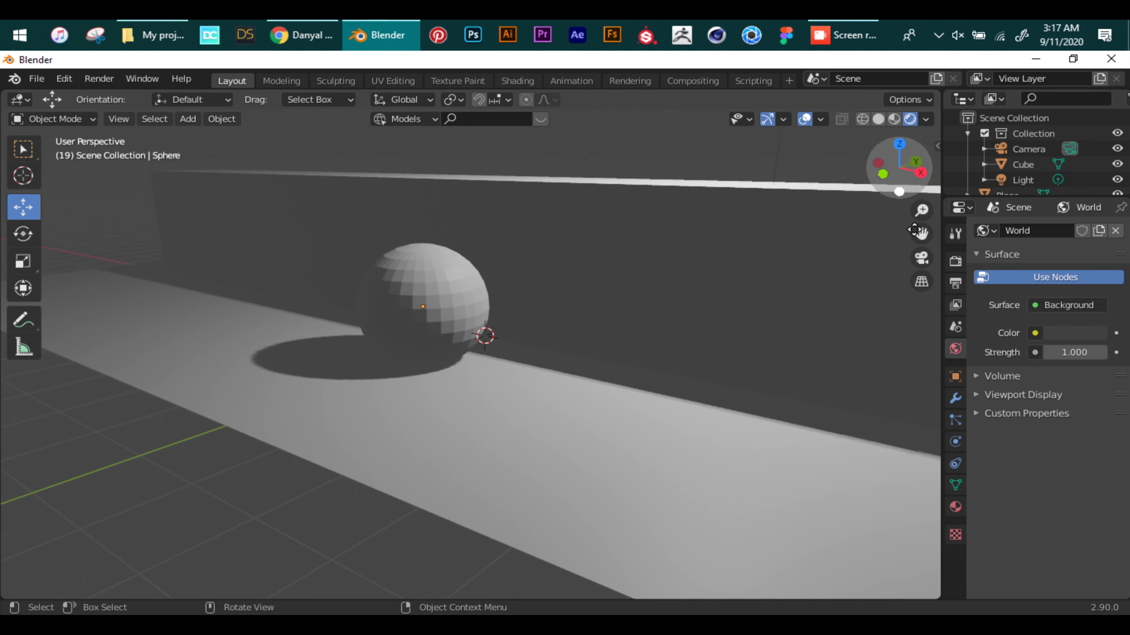
{"action": "left_click", "coordinate": [921, 258]}
{"action": "left_click", "coordinate": [796, 184]}
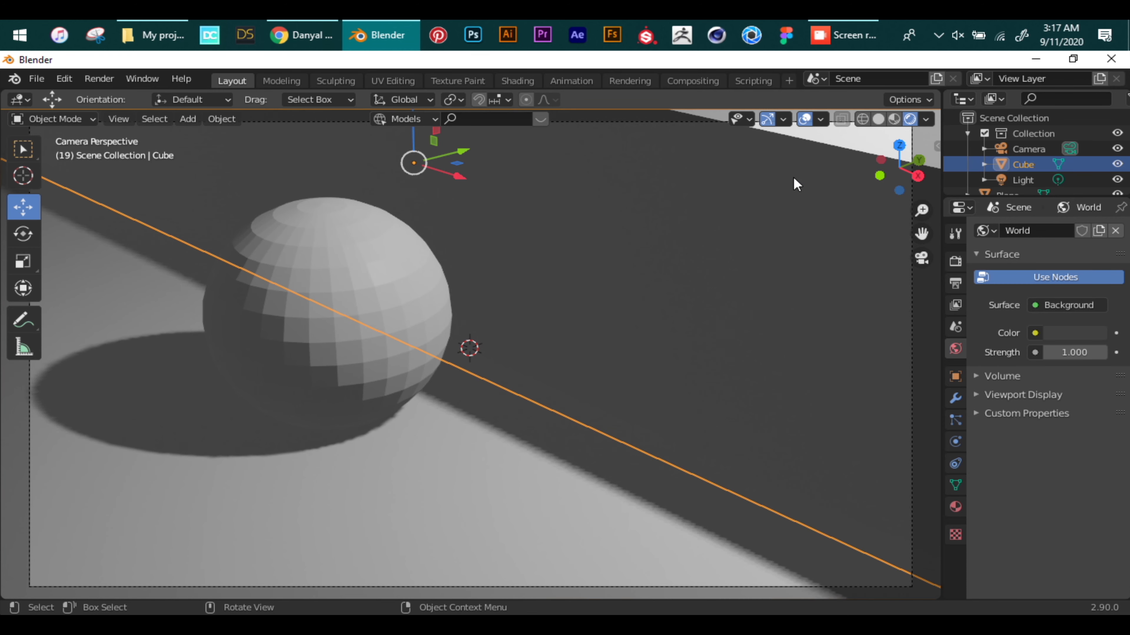
{"action": "scroll", "coordinate": [929, 229], "scroll_direction": "down", "scroll_amount": 5}
{"action": "scroll", "coordinate": [929, 229], "scroll_direction": "up", "scroll_amount": 4}
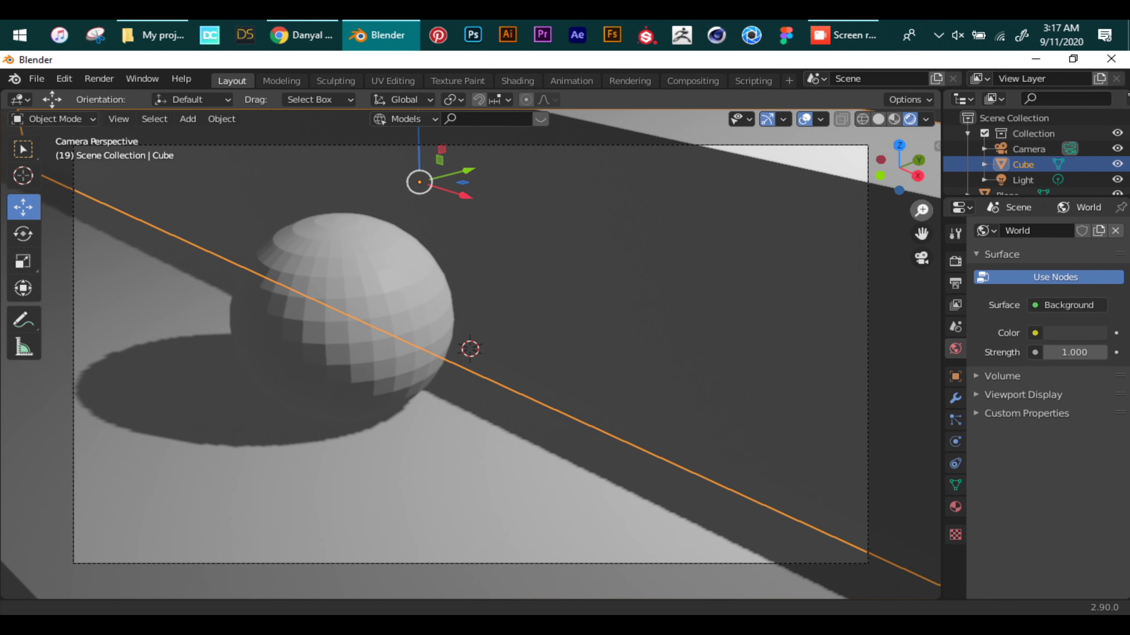
{"action": "scroll", "coordinate": [616, 306], "scroll_direction": "up", "scroll_amount": 1}
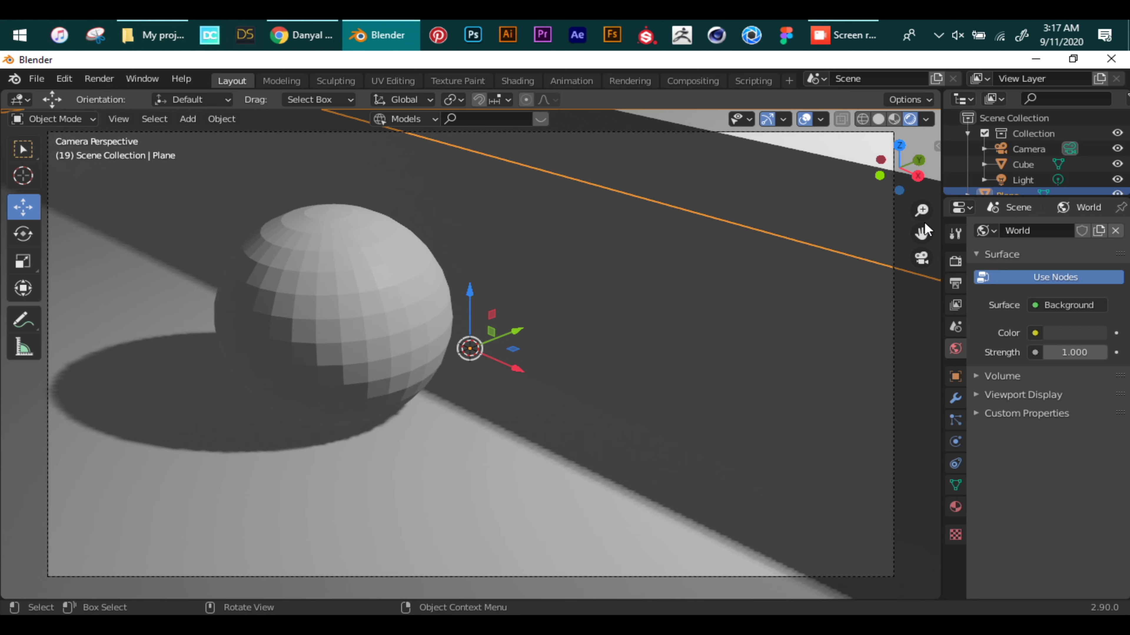
Step: Duplicate the light and place the copy along the X axis above the wall's opposite end
{"action": "left_click_drag", "start_coordinate": [899, 167], "coordinate": [858, 239]}
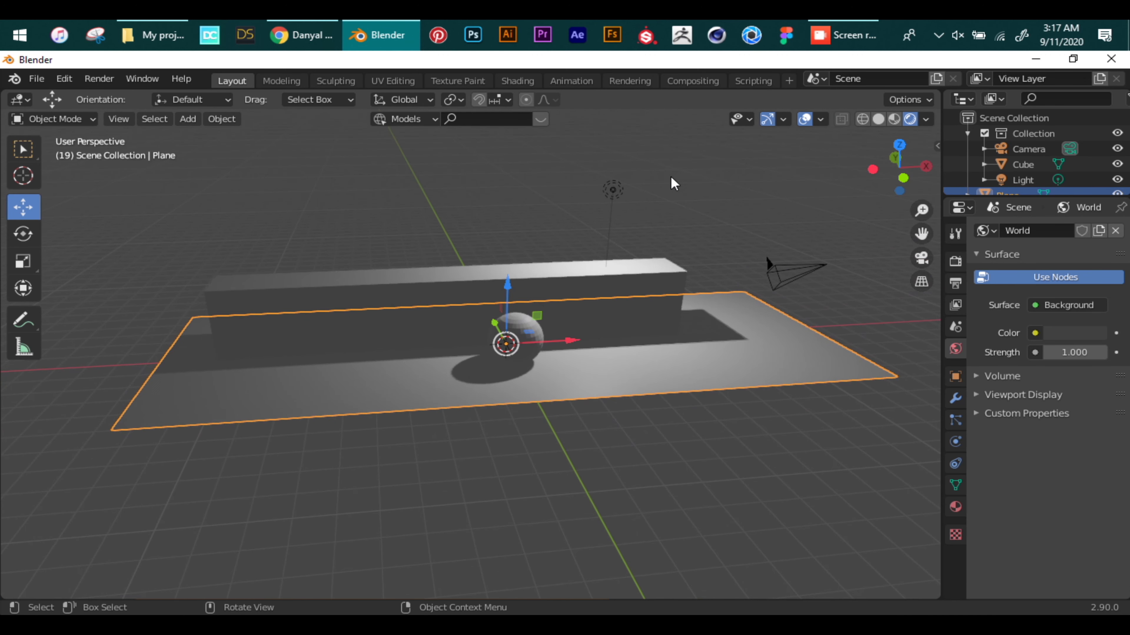
{"action": "left_click", "coordinate": [610, 192]}
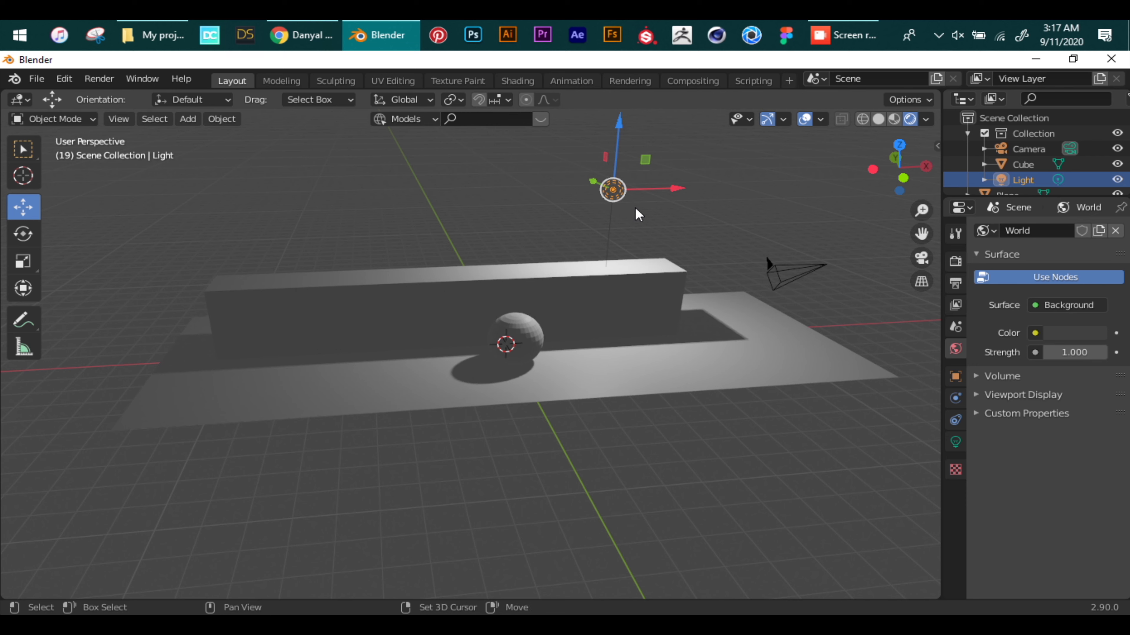
{"action": "key", "text": "shift+d"}
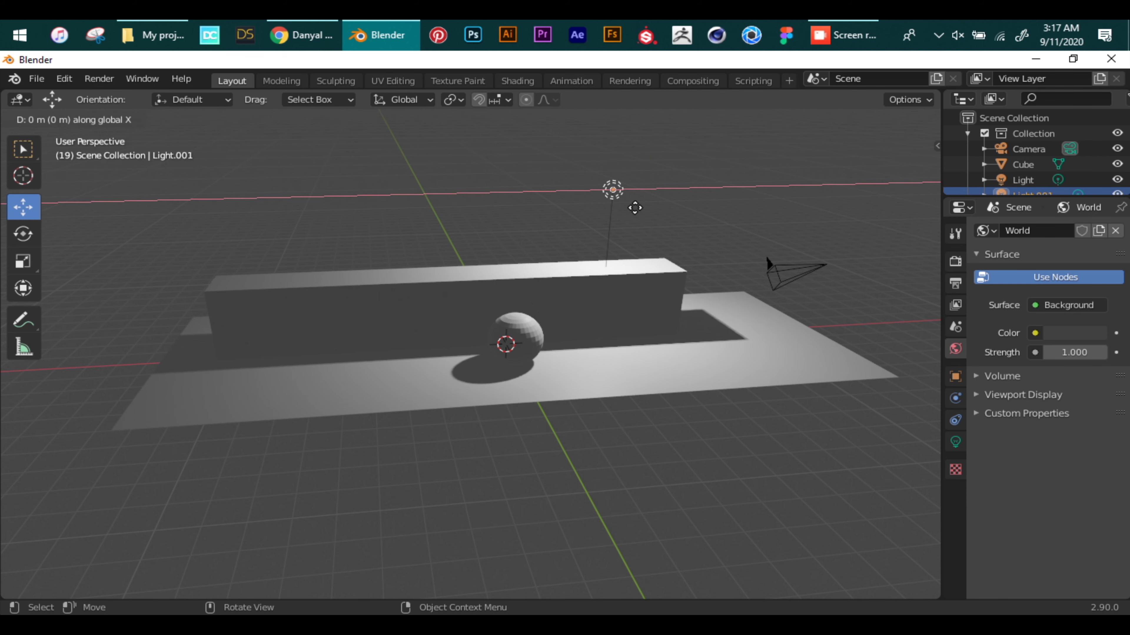
{"action": "left_click", "coordinate": [366, 261]}
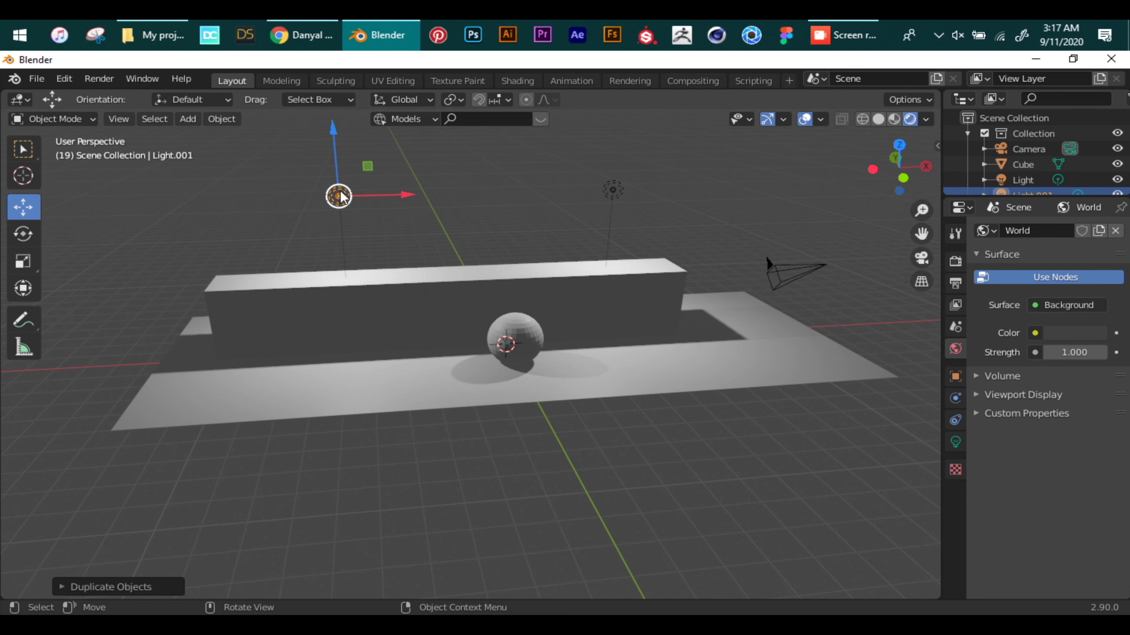
Step: Move the duplicated light along Y and X to the sphere's side of the wall, and check the lighting through the camera
{"action": "left_click_drag", "start_coordinate": [865, 156], "coordinate": [792, 150]}
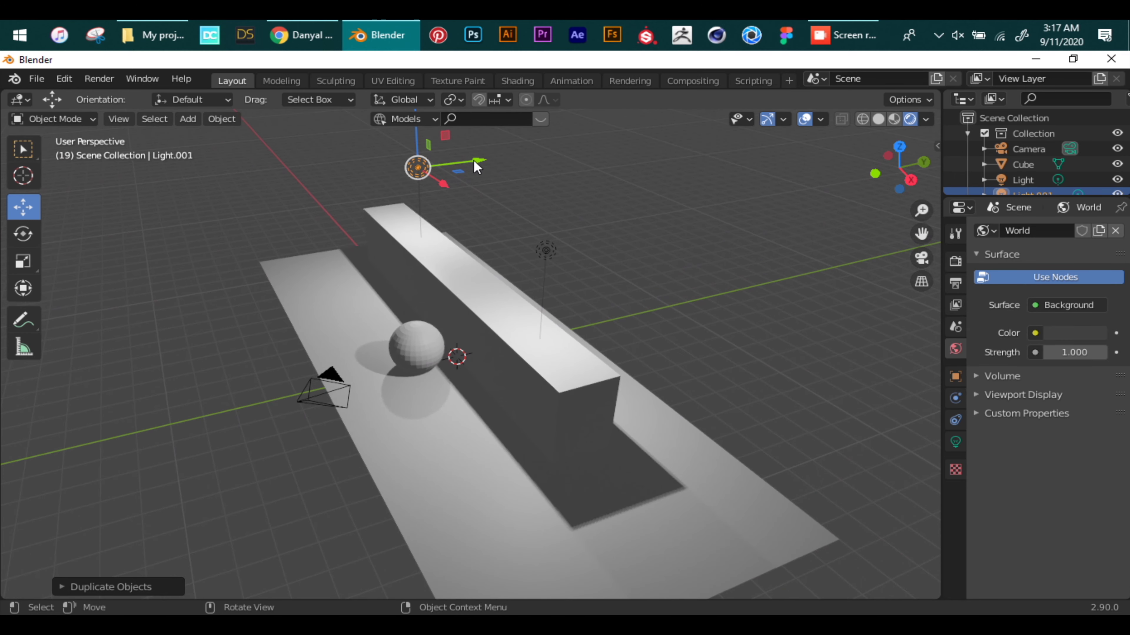
{"action": "key", "text": "g"}
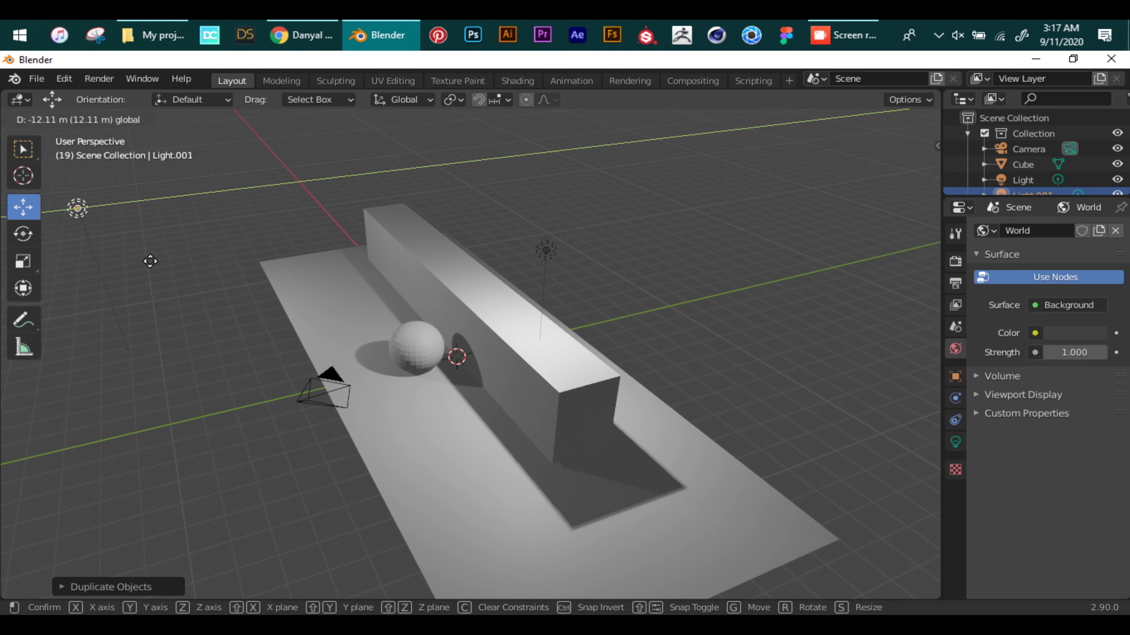
{"action": "left_click", "coordinate": [119, 260]}
{"action": "key", "text": "g"}
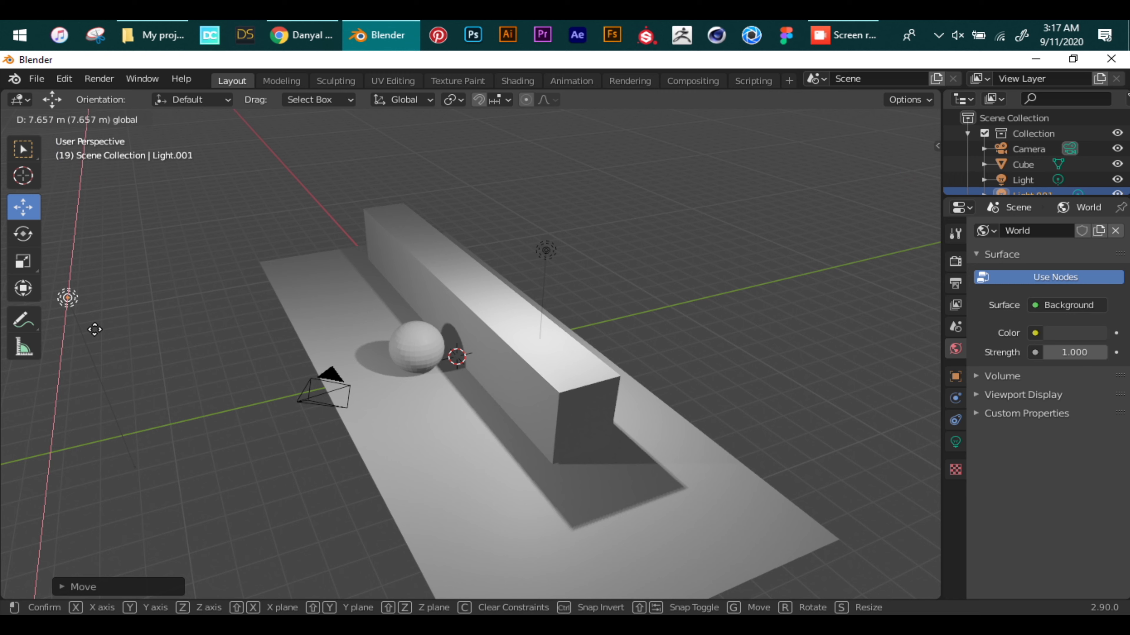
{"action": "left_click", "coordinate": [99, 316]}
{"action": "key", "text": "g"}
{"action": "key", "text": "y"}
{"action": "left_click", "coordinate": [142, 285]}
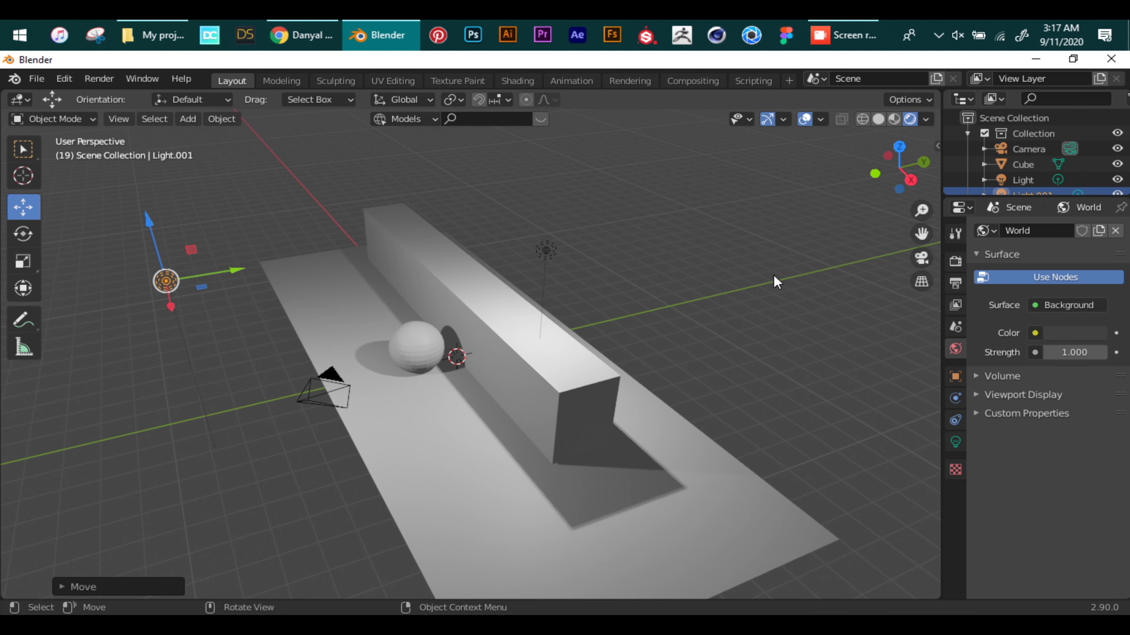
{"action": "left_click", "coordinate": [921, 258]}
{"action": "left_click", "coordinate": [812, 176]}
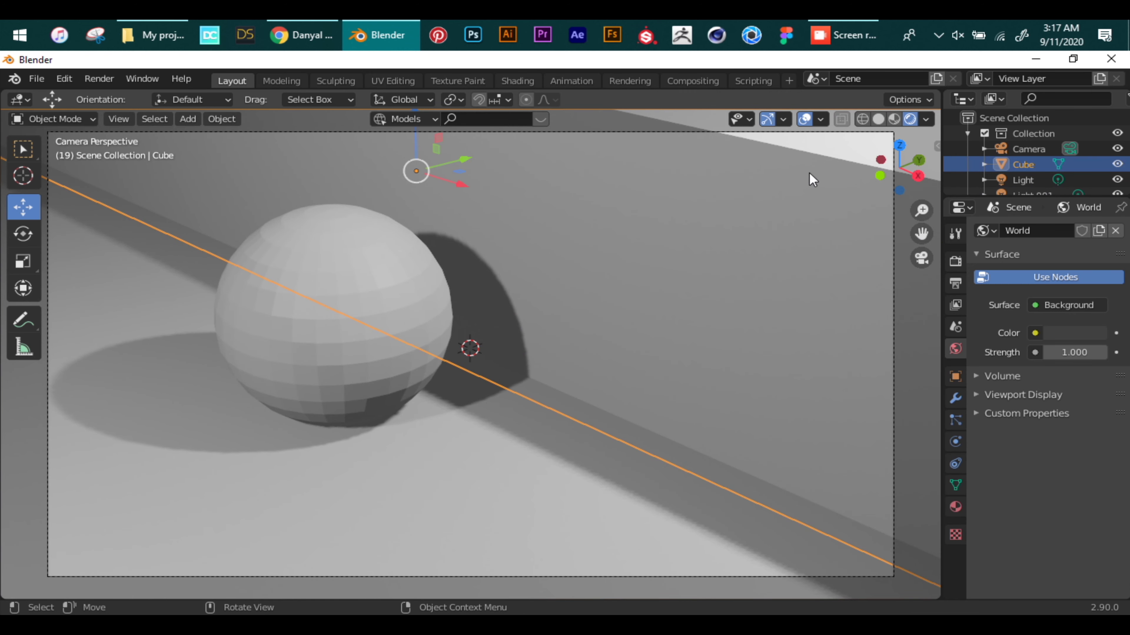
Step: Apply Shade Smooth to the sphere and view the smoothed sphere through the camera
{"action": "left_click_drag", "start_coordinate": [892, 168], "coordinate": [767, 180]}
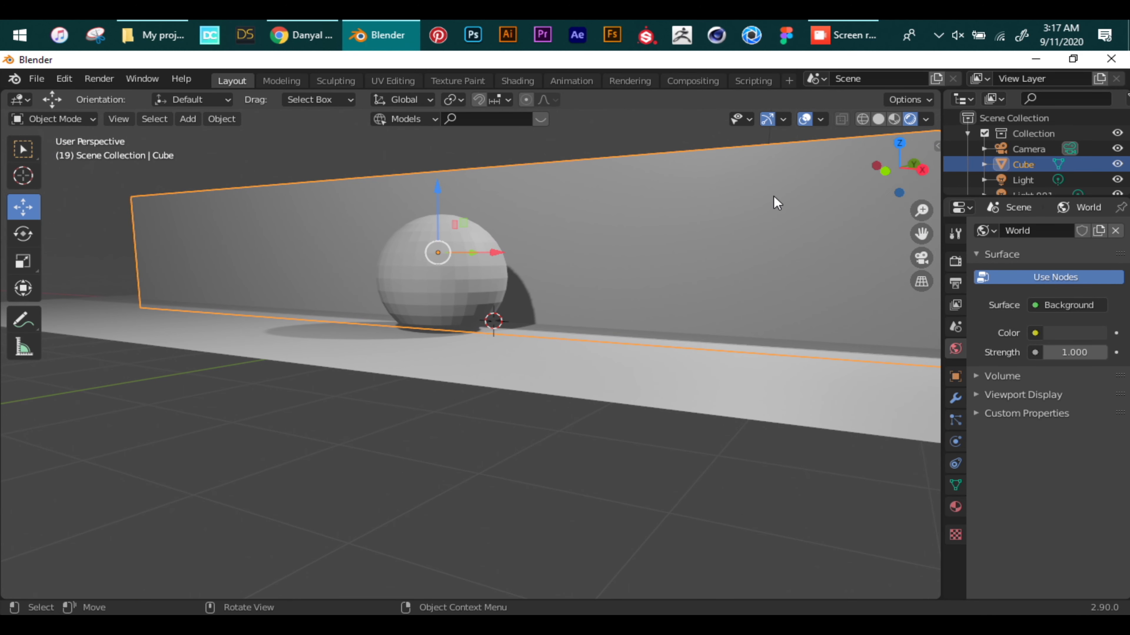
{"action": "left_click_drag", "start_coordinate": [874, 166], "coordinate": [767, 175]}
{"action": "left_click", "coordinate": [540, 303]}
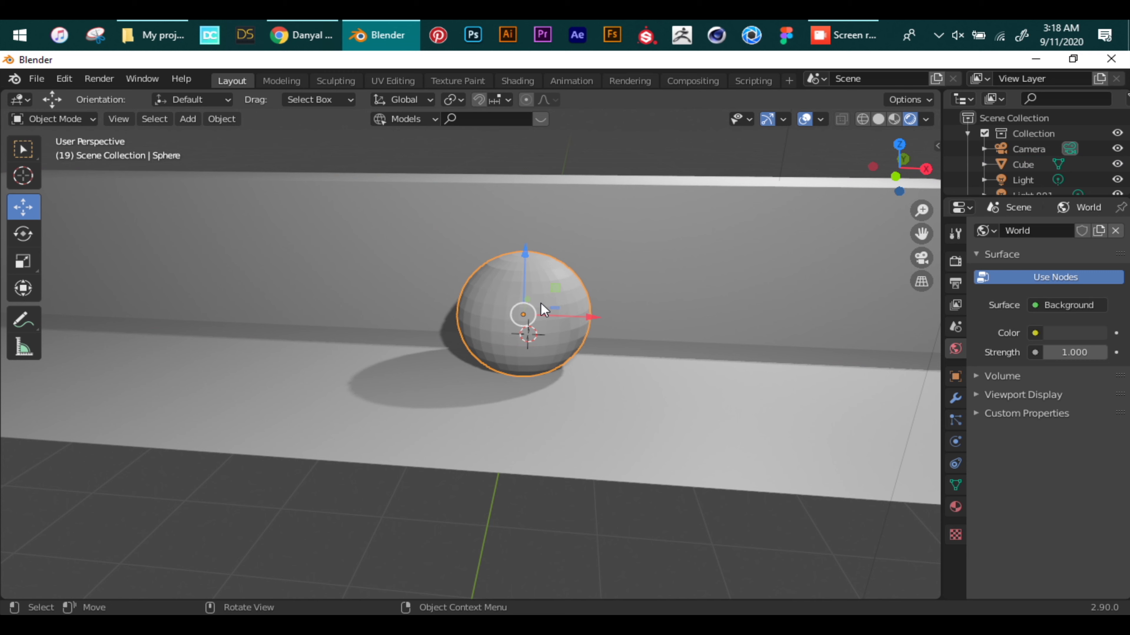
{"action": "right_click", "coordinate": [529, 285]}
{"action": "left_click", "coordinate": [527, 281]}
{"action": "left_click", "coordinate": [490, 467]}
{"action": "left_click", "coordinate": [468, 524]}
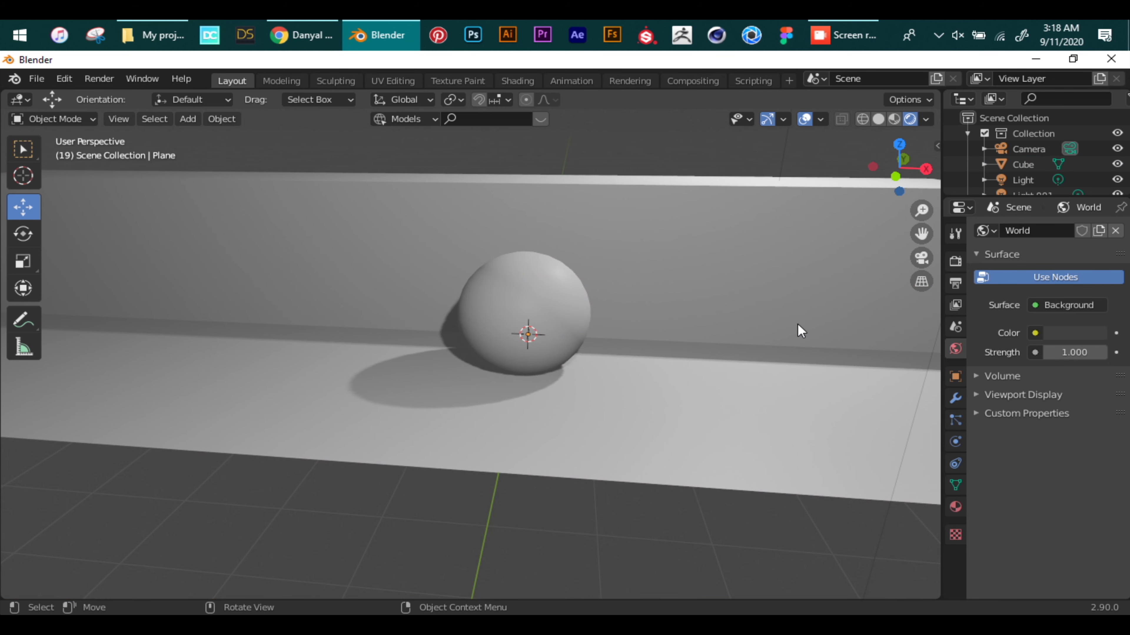
{"action": "left_click_drag", "start_coordinate": [898, 176], "coordinate": [903, 252]}
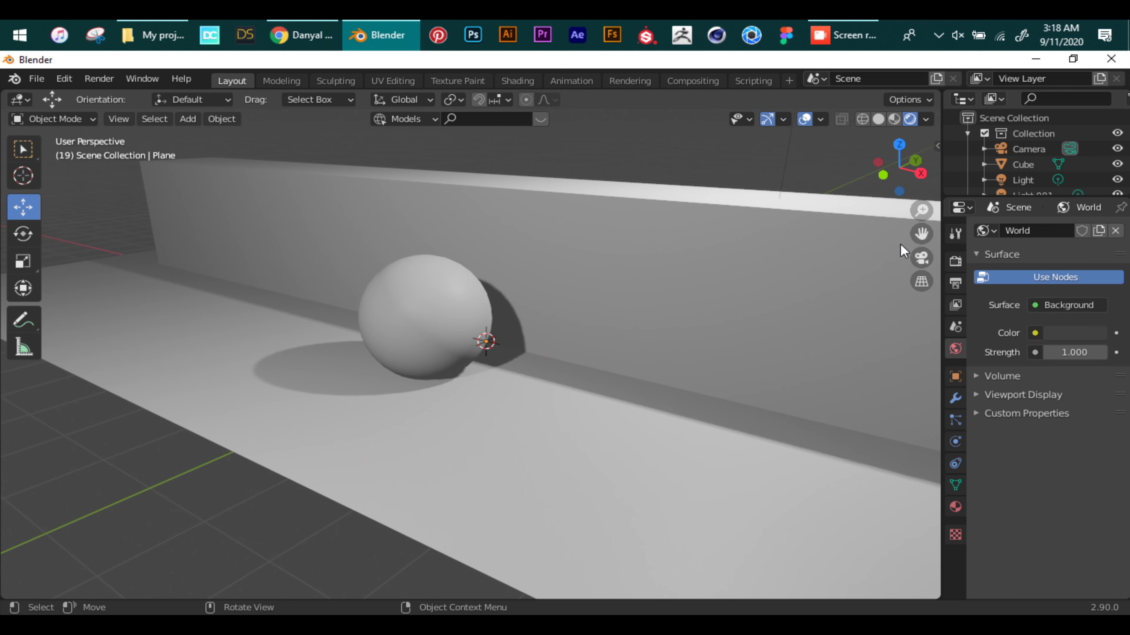
{"action": "left_click", "coordinate": [921, 258]}
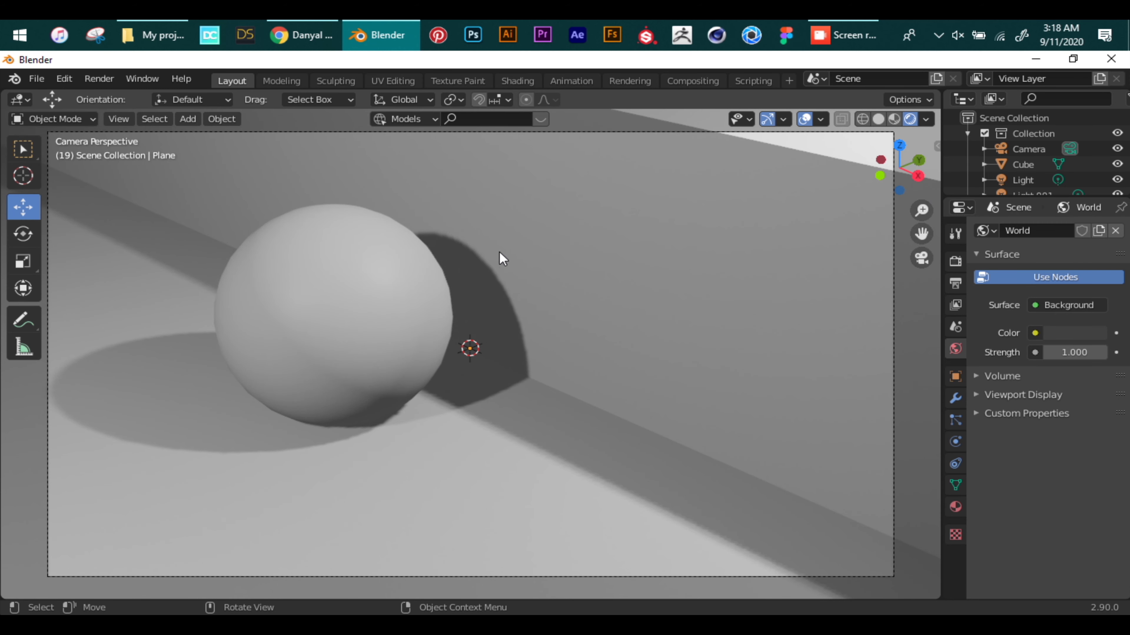